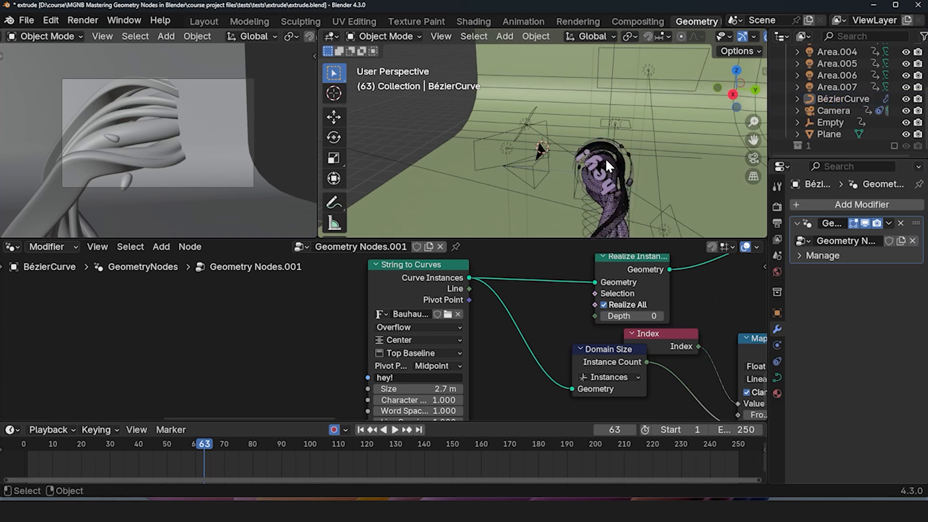
scroll(756, 31, down, 4)
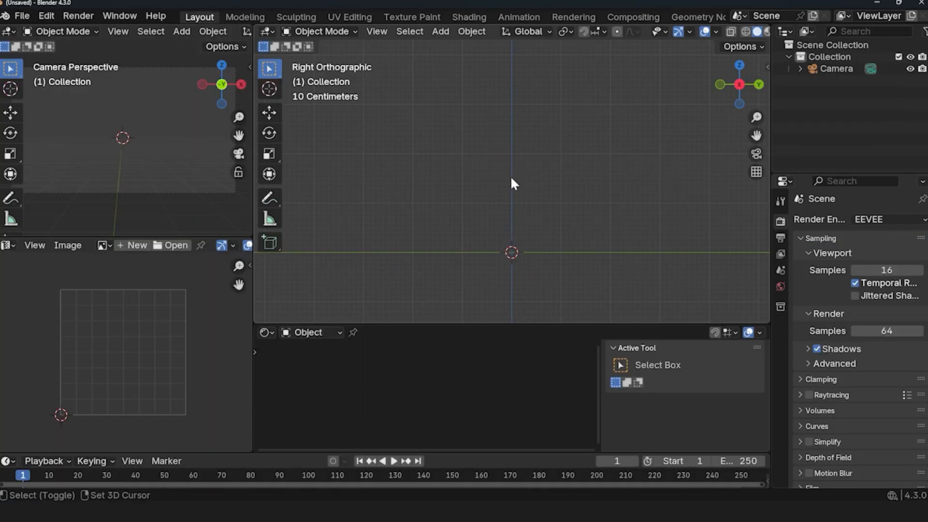
Step: Add a Bézier curve to the scene and set the handle type of all its control points to Automatic
key(shift+a)
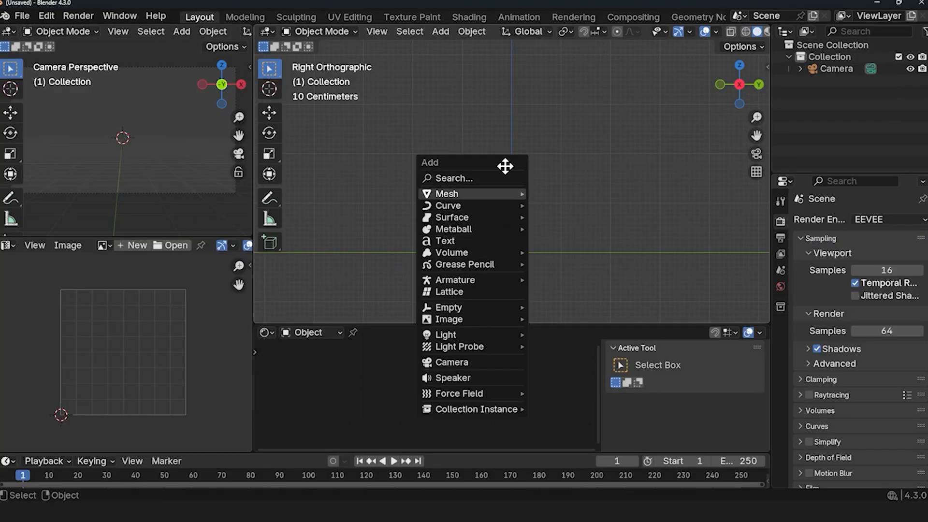
mouse_move(498, 204)
click(556, 203)
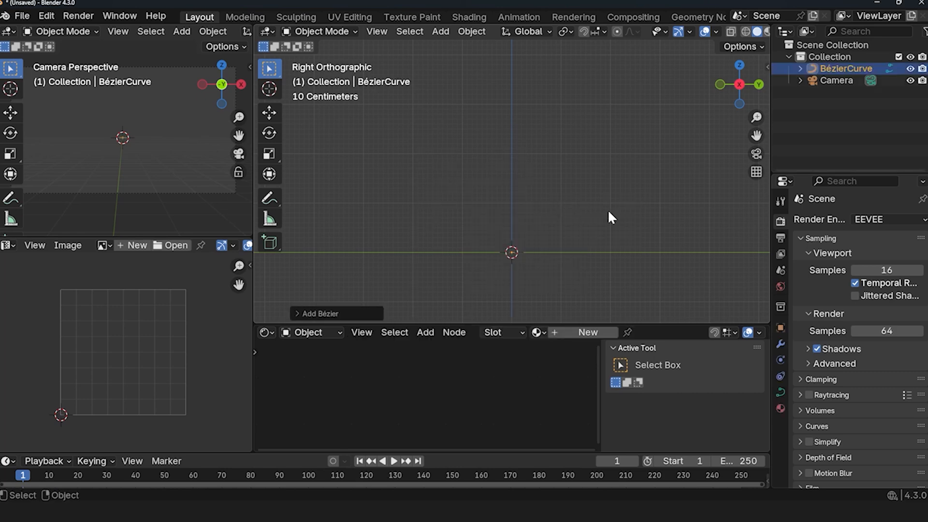
key(Tab)
middle_drag(584, 272, 519, 188)
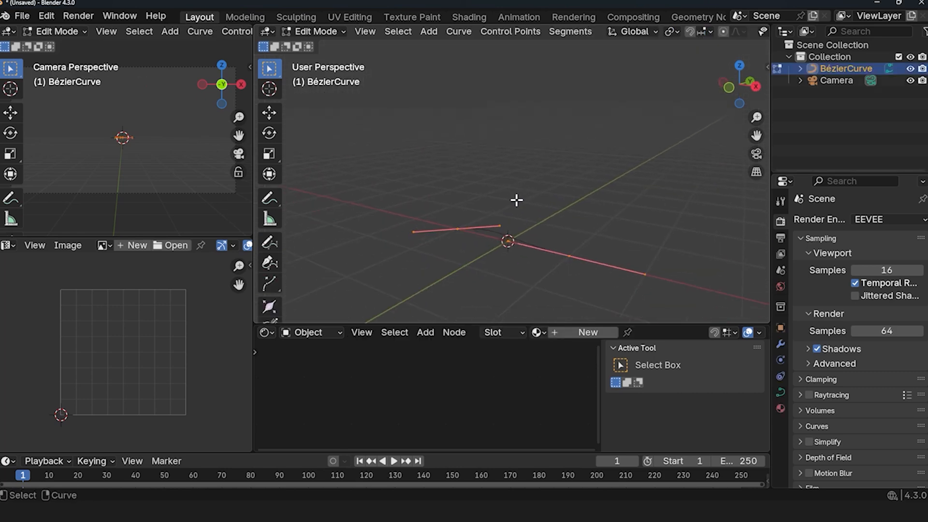
key(v)
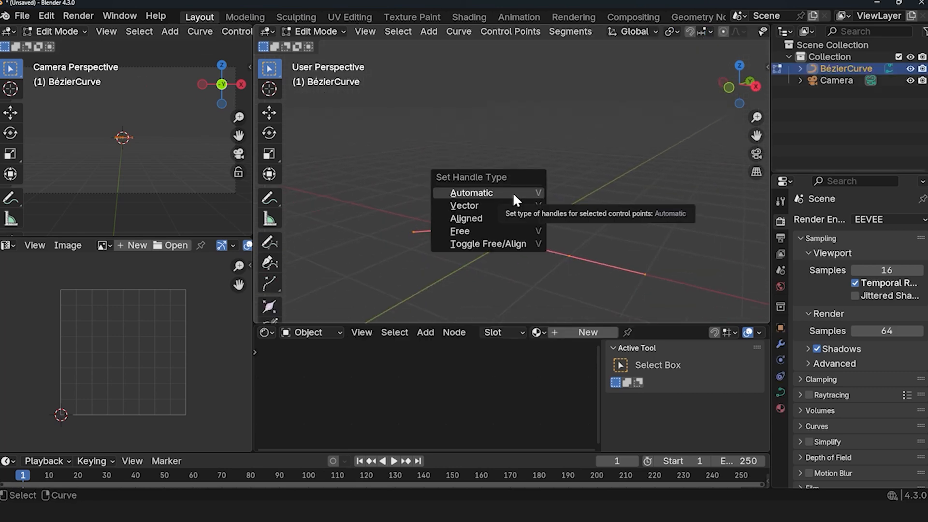
click(514, 192)
Step: Extrude the curve's end point into a winding S-shaped path and rotate its control points to give it depth
click(448, 224)
key(KP_1)
key(e)
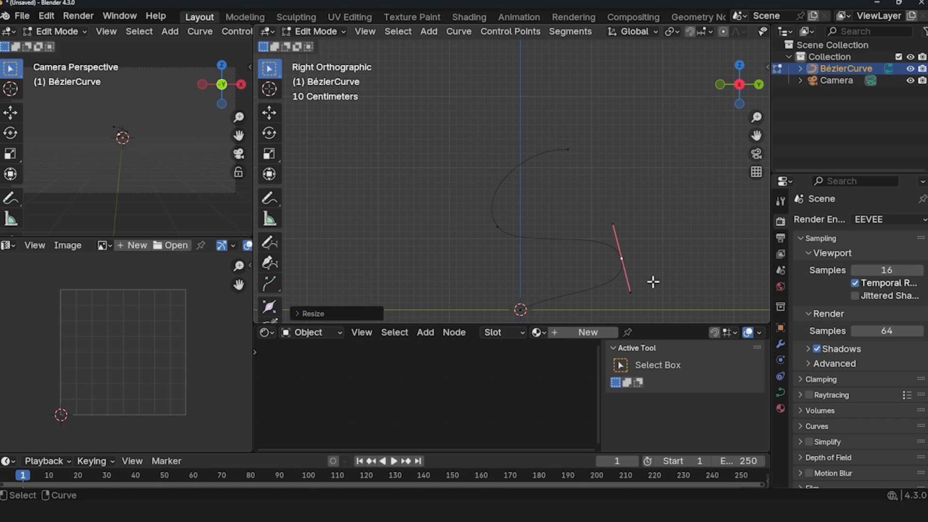
key(KP_7)
key(r)
click(707, 190)
key(KP_3)
click(615, 218)
Step: Select all control points of the winding curve, scale them, and return to Object Mode
key(Tab)
key(Tab)
key(a)
middle_drag(616, 217, 630, 145)
key(Tab)
key(Tab)
key(s)
click(697, 248)
key(Tab)
key(Tab)
middle_drag(550, 276, 463, 180)
key(Tab)
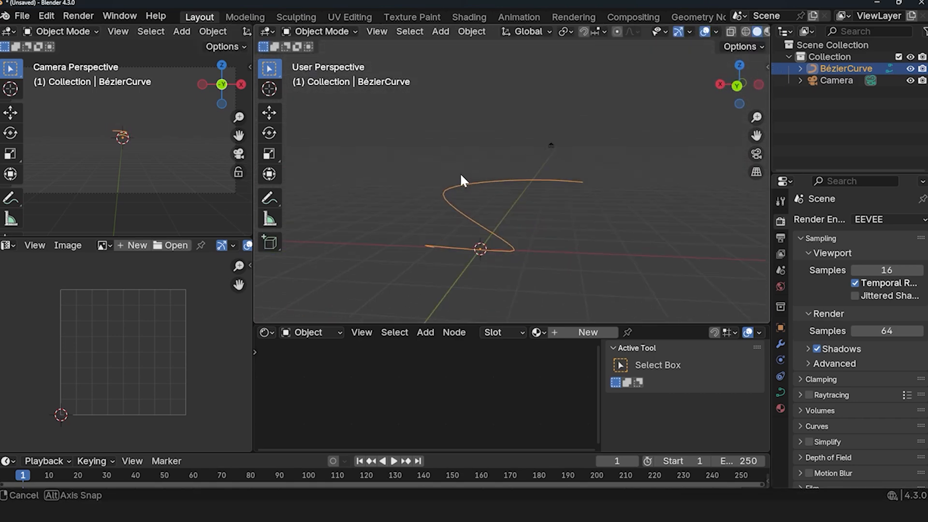
Step: Create a new geometry node tree for the curve in the Geometry Nodes workspace and move the Group Input node away from the output
click(681, 17)
mouse_move(629, 113)
middle_down()
mouse_move(617, 128)
mouse_move(636, 110)
middle_up()
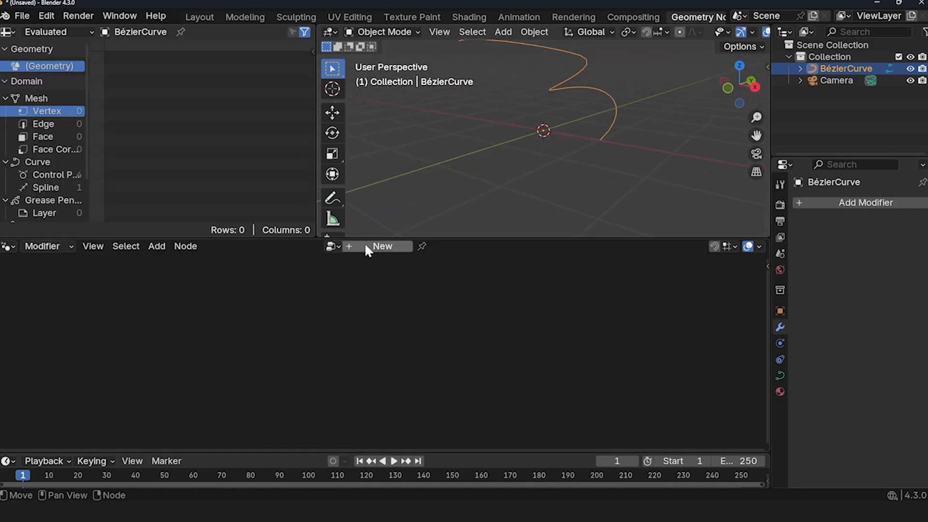
click(380, 247)
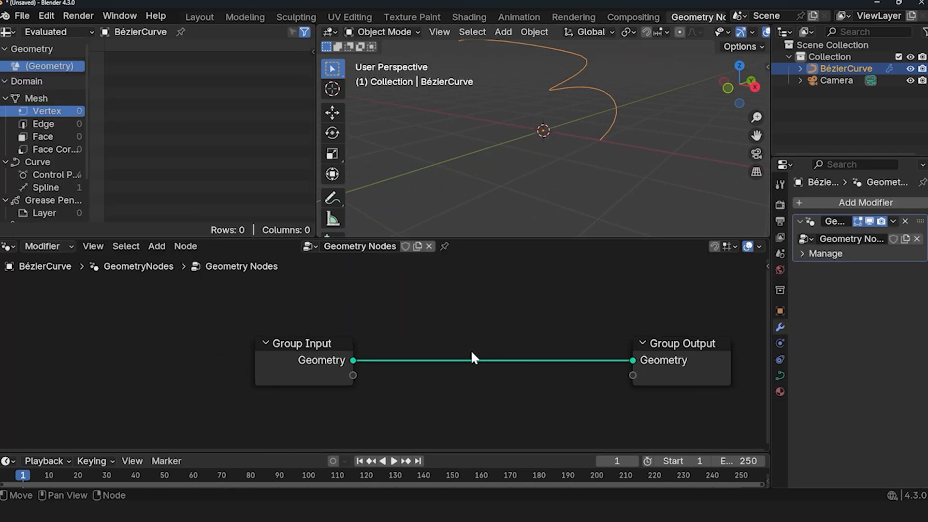
middle_drag(471, 353, 560, 301)
scroll(560, 301, down, 5)
drag(373, 308, 239, 279)
scroll(319, 314, down, 1)
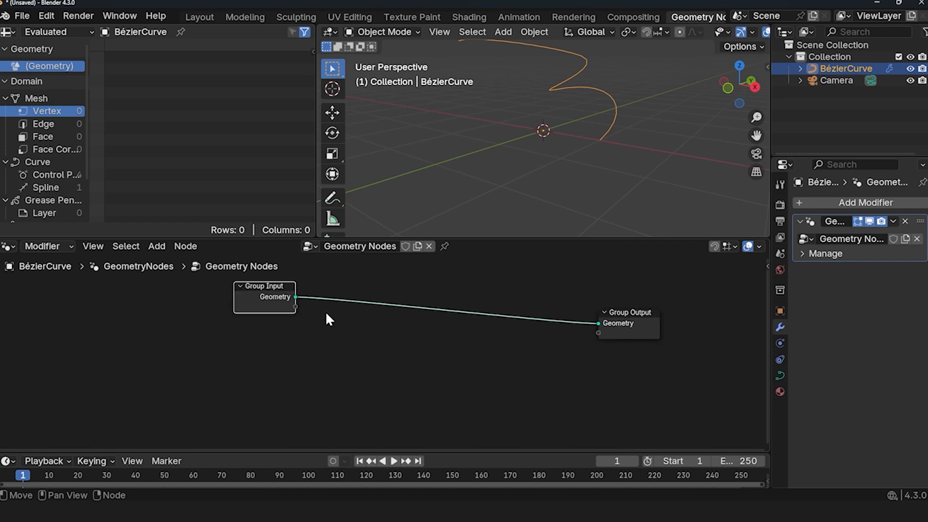
Step: Add a String to Curves node below the Group Input node
key(shift+a)
click(290, 243)
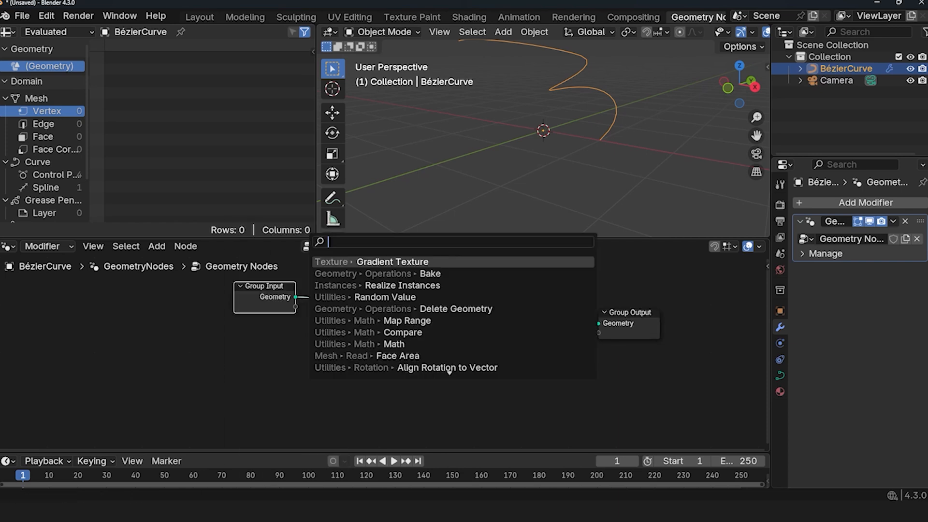
text(string)
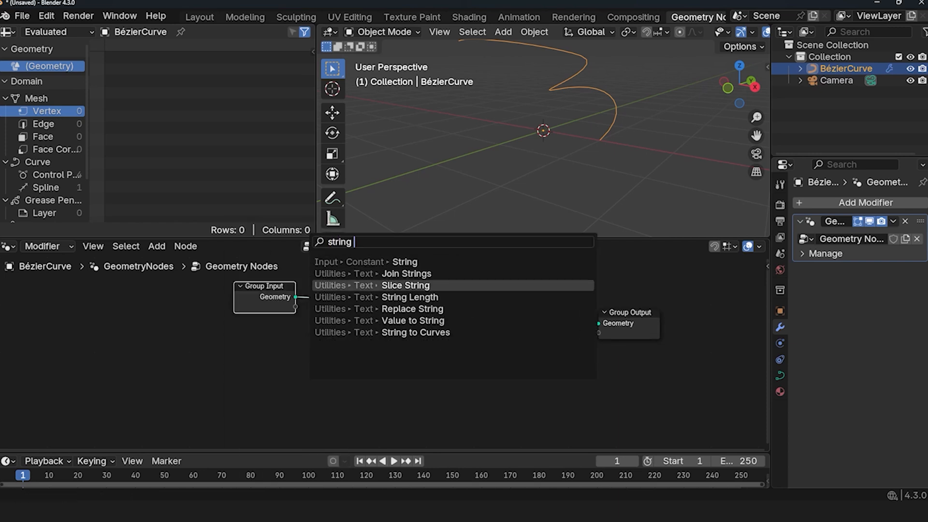
click(416, 331)
click(281, 321)
scroll(326, 393, up, 3)
middle_drag(326, 393, 481, 346)
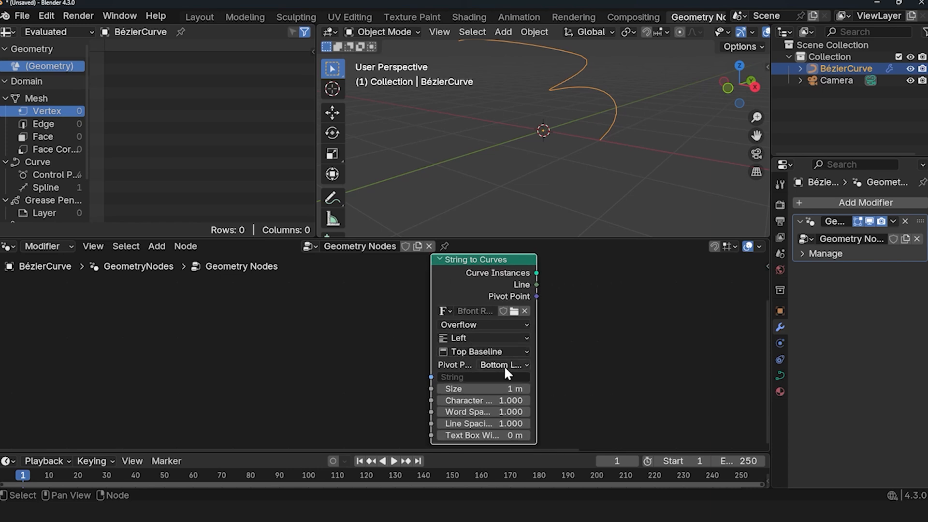
Step: Set the String to Curves text to "hello" and preview the text curves, followed by the Group Input curve, through a Viewer node
middle_drag(536, 274, 457, 317)
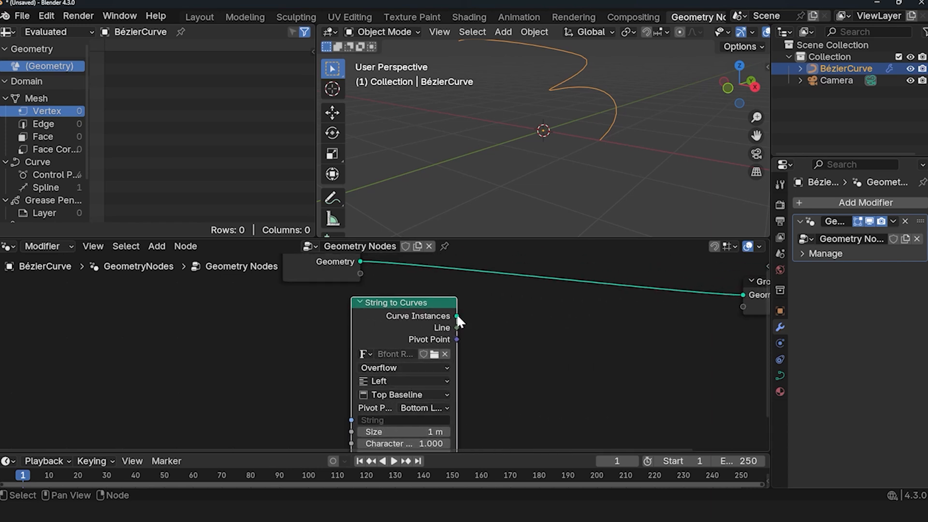
middle_drag(521, 383, 563, 354)
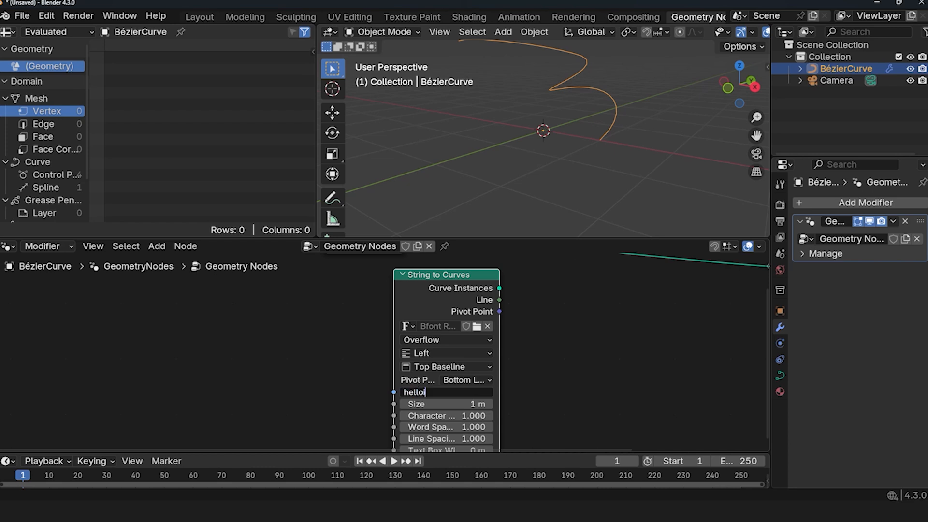
middle_drag(568, 343, 553, 371)
ctrl+shift+click(461, 314)
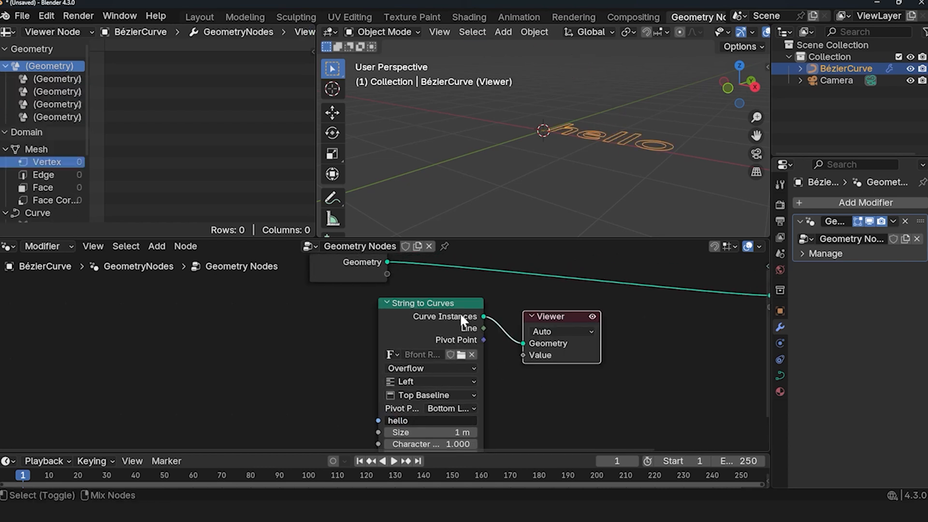
middle_drag(591, 130, 531, 177)
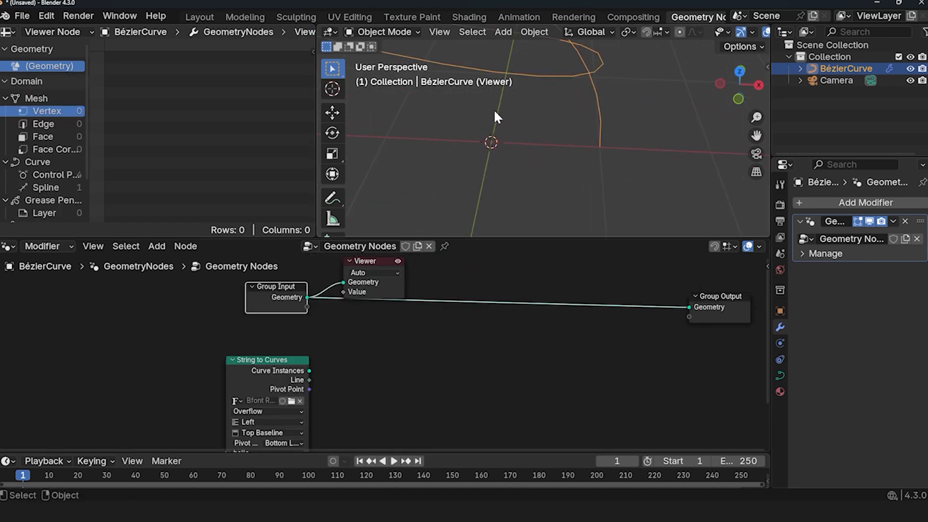
middle_drag(493, 108, 519, 145)
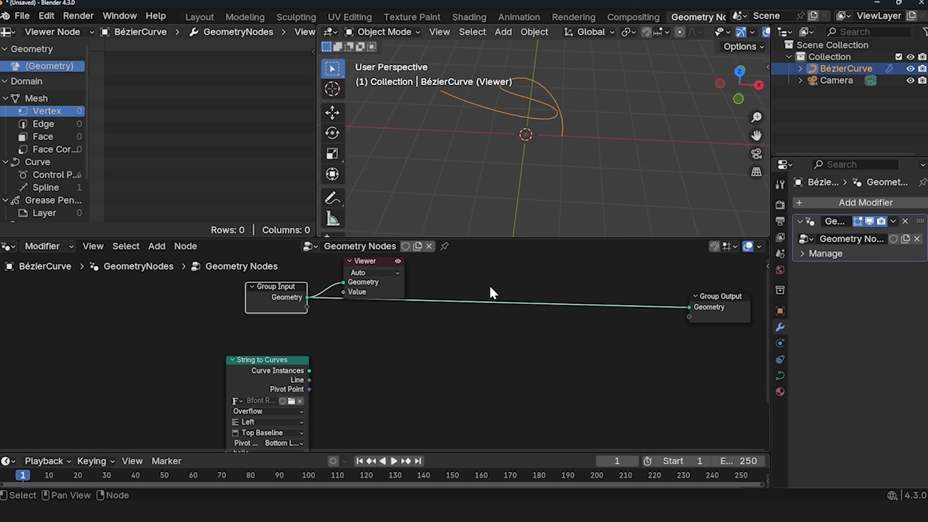
Step: Insert a Curve to Mesh node before the Group Output and connect Curve Instances from String to Curves to its Profile Curve
key(shift+a)
click(477, 260)
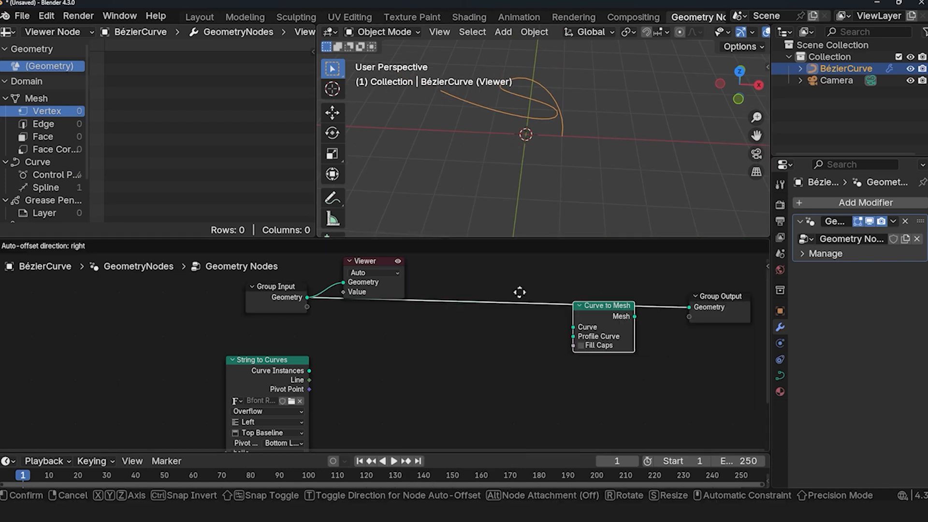
click(433, 273)
middle_drag(465, 343, 496, 331)
drag(308, 364, 522, 305)
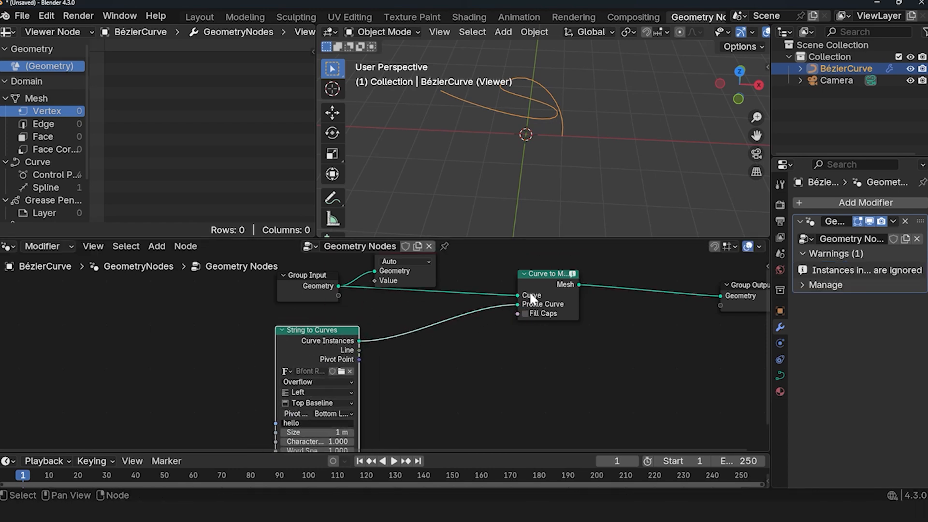
Step: Insert a Realize Instances node between String to Curves and Curve to Mesh, and preview the resulting mesh in the Viewer
scroll(535, 297, up, 1)
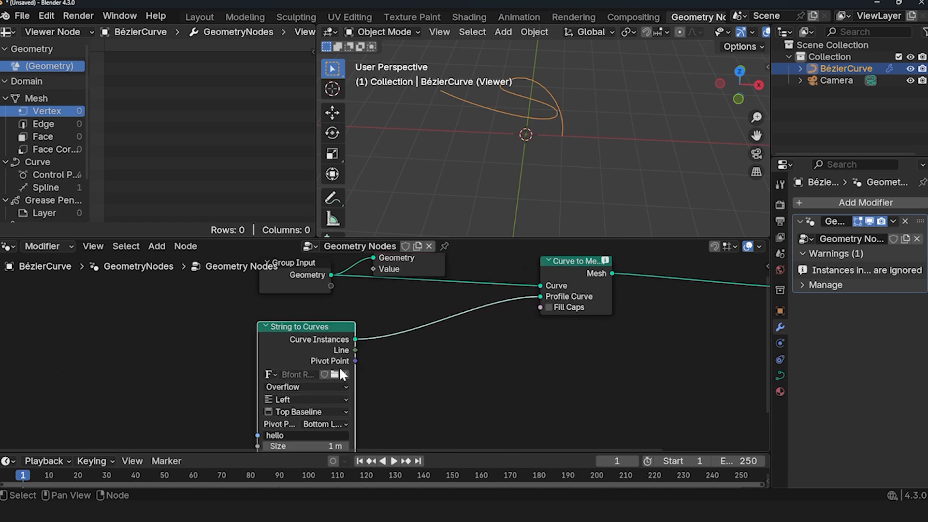
key(shift+a)
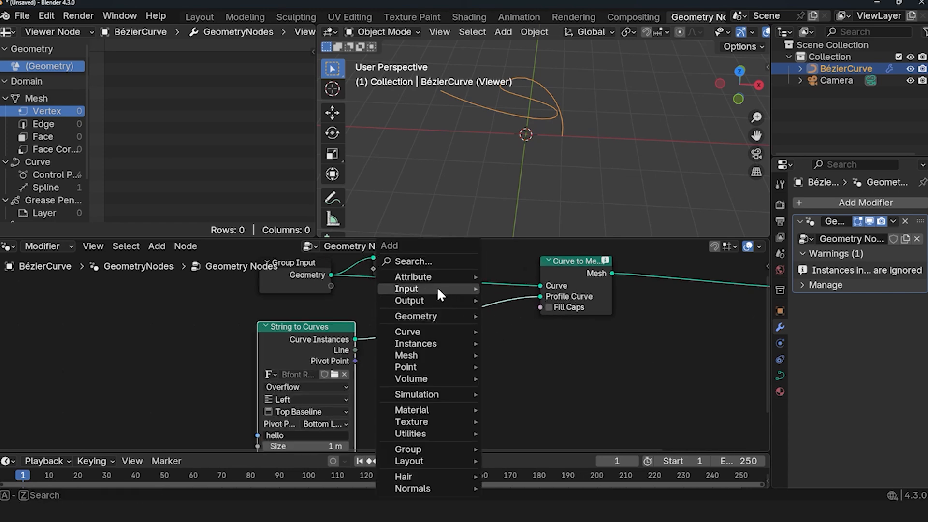
text(rea)
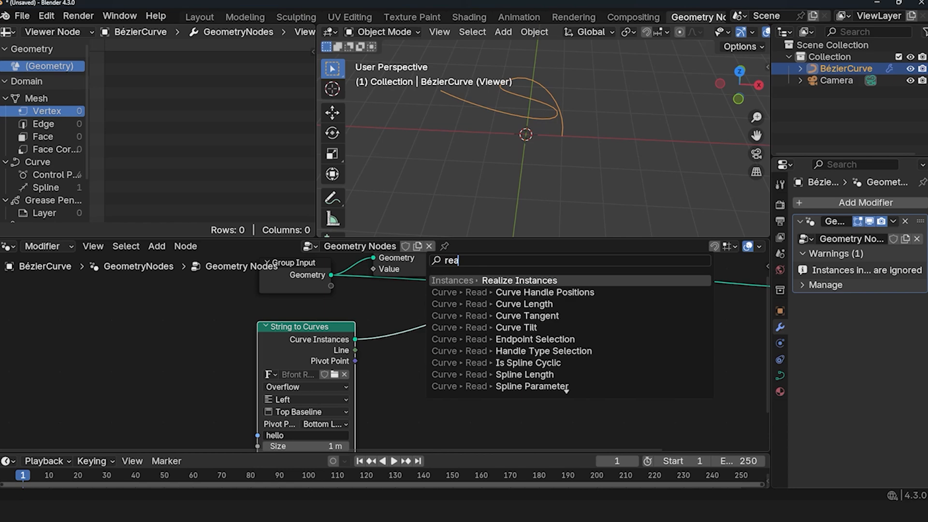
key(Return)
click(375, 325)
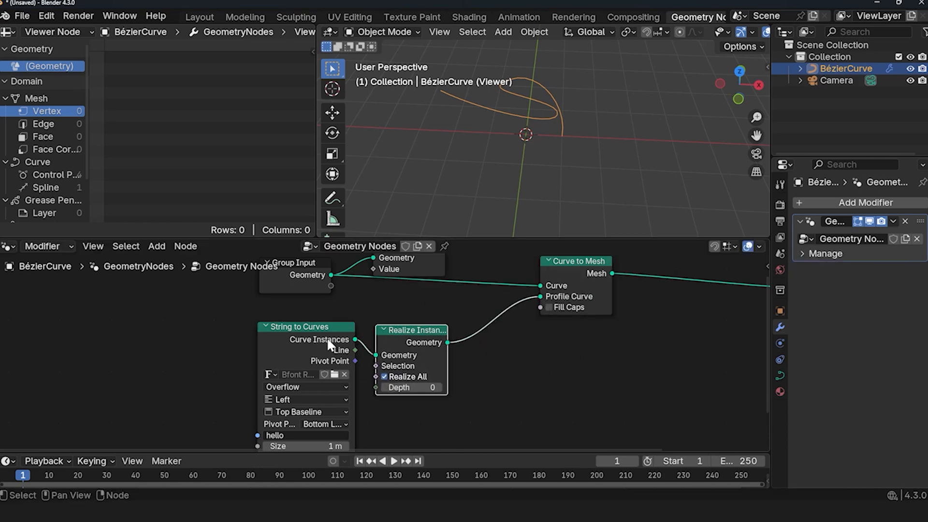
scroll(656, 256, down, 2)
middle_drag(648, 317, 549, 380)
ctrl+shift+click(506, 331)
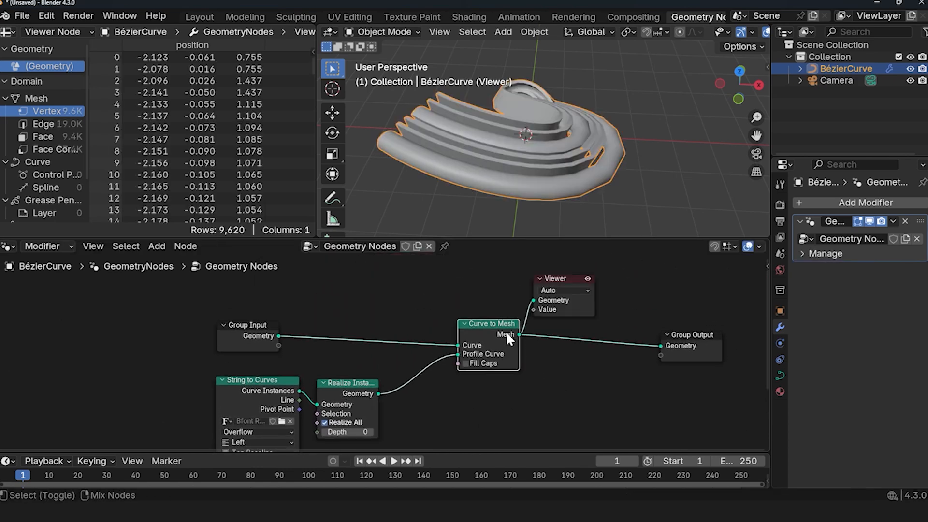
Step: Reduce the text size on the String to Curves node to 0.2 m
middle_drag(561, 175, 425, 102)
middle_drag(612, 134, 580, 155)
scroll(535, 315, down, 1)
middle_drag(392, 404, 558, 306)
scroll(558, 307, up, 3)
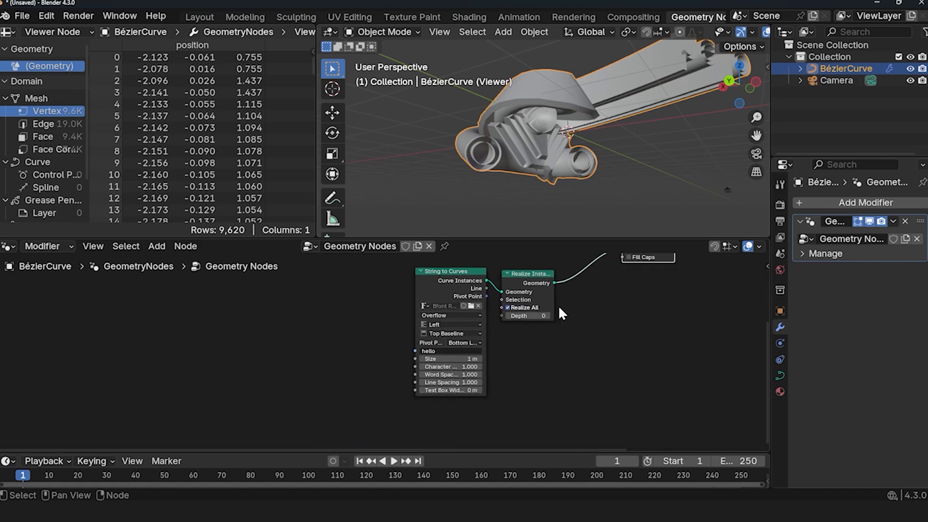
drag(465, 371, 413, 371)
middle_drag(595, 111, 638, 146)
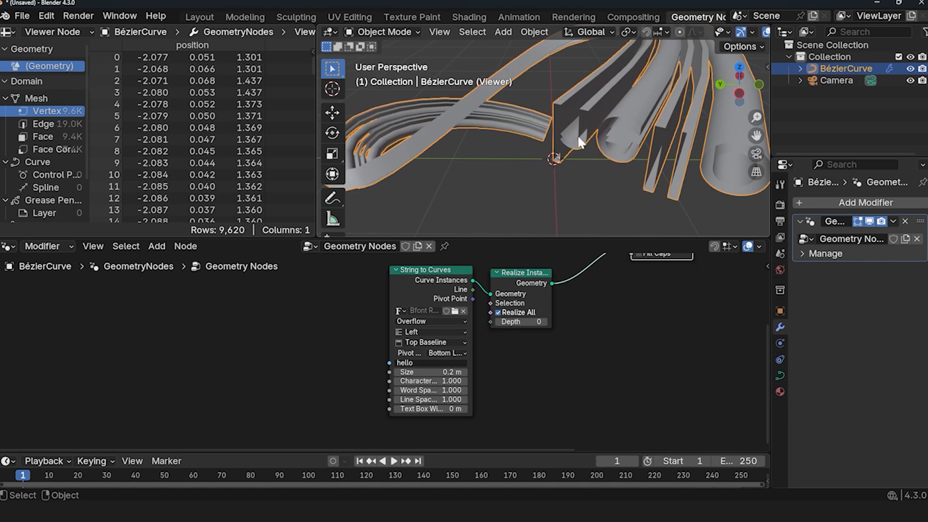
Step: Enable Fill Caps on the Curve to Mesh node and inspect the closed ends of the text
middle_drag(646, 254, 549, 349)
click(551, 349)
scroll(616, 186, down, 5)
middle_drag(616, 186, 502, 194)
scroll(628, 195, up, 5)
scroll(630, 190, down, 3)
Step: Reposition the String to Curves node slightly and load the Bauhaus font from the Windows Fonts folder
middle_drag(471, 384, 502, 314)
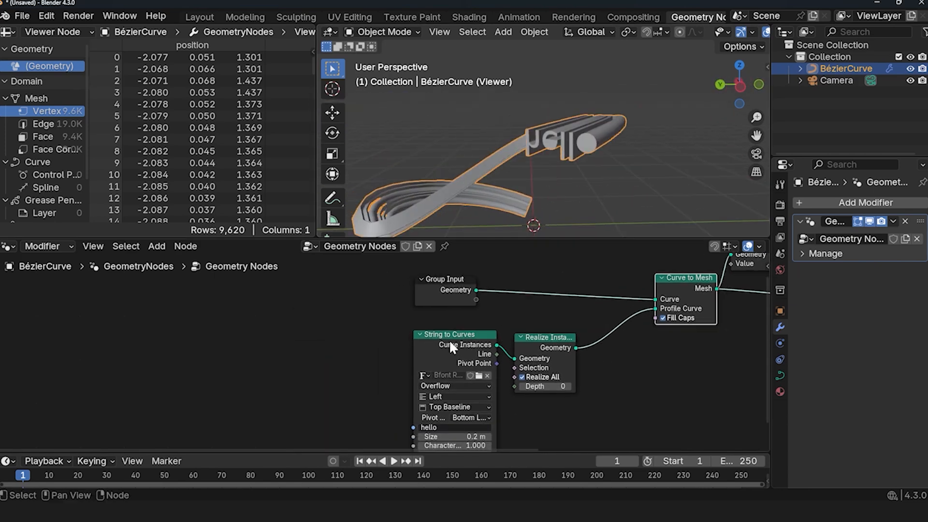
drag(452, 360, 450, 354)
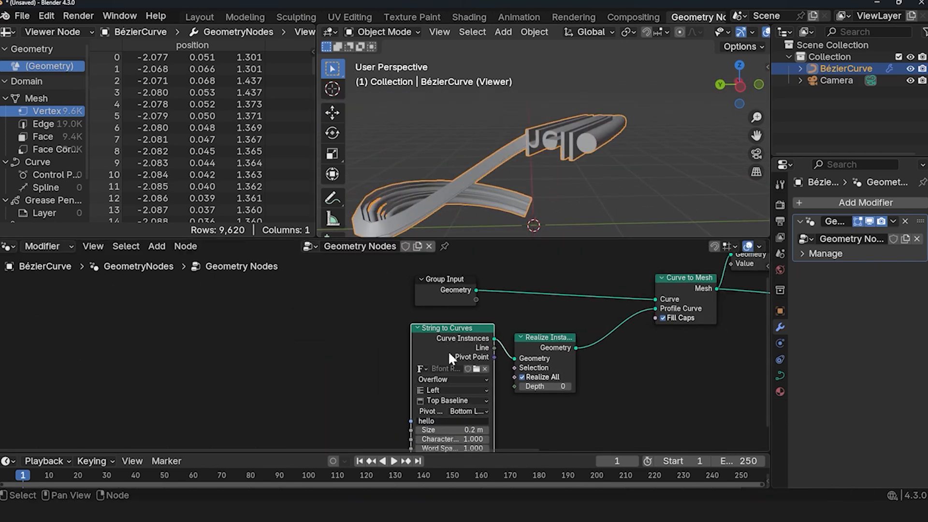
click(474, 368)
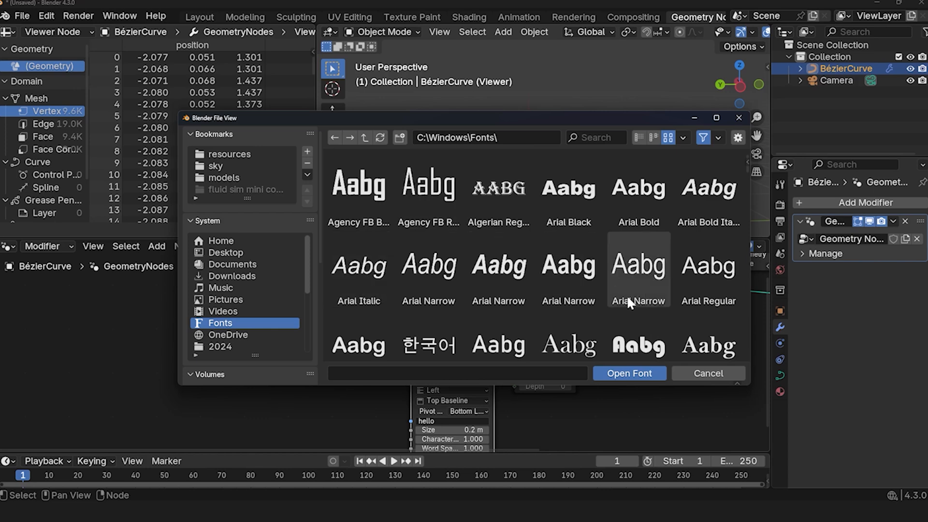
double_click(639, 344)
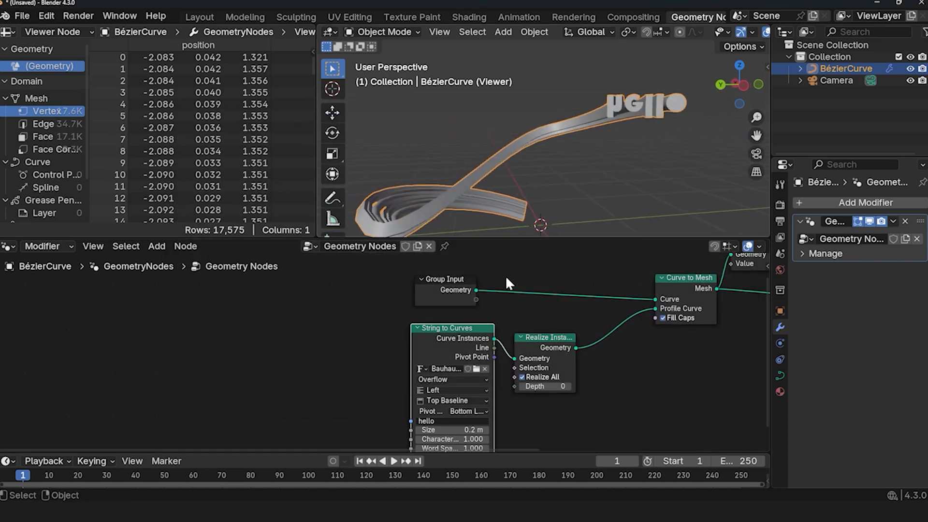
Step: Move the Group Input node aside and insert a Set Curve Normal node between it and Curve to Mesh
scroll(513, 290, down, 2)
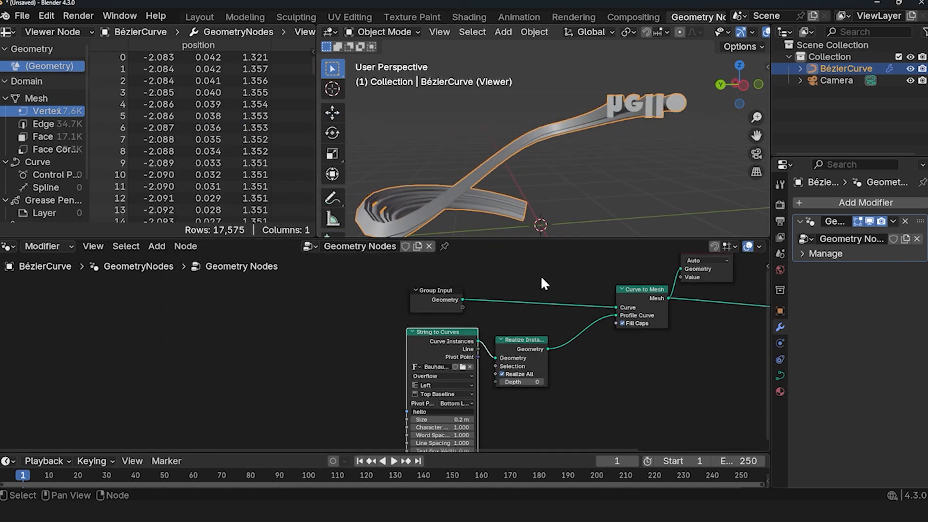
drag(438, 301, 259, 304)
key(shift+a)
text(set curve)
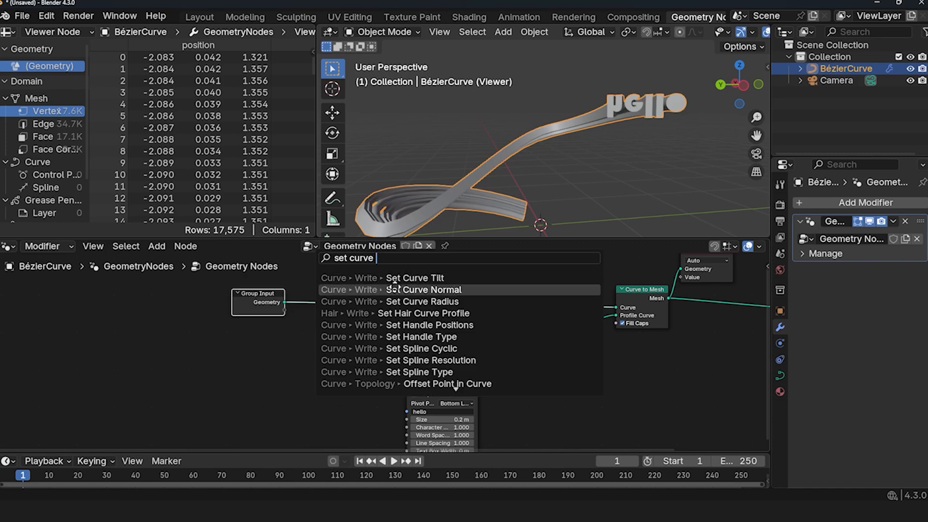
click(393, 287)
click(344, 297)
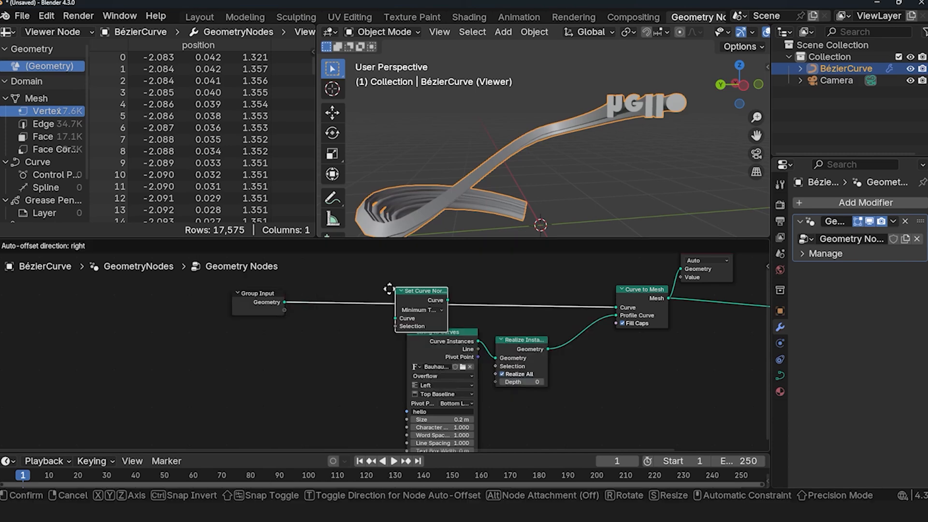
Step: Try the Z Up mode on the Set Curve Normal node, switch it to Free and inspect the extruded text
scroll(344, 301, up, 2)
click(356, 289)
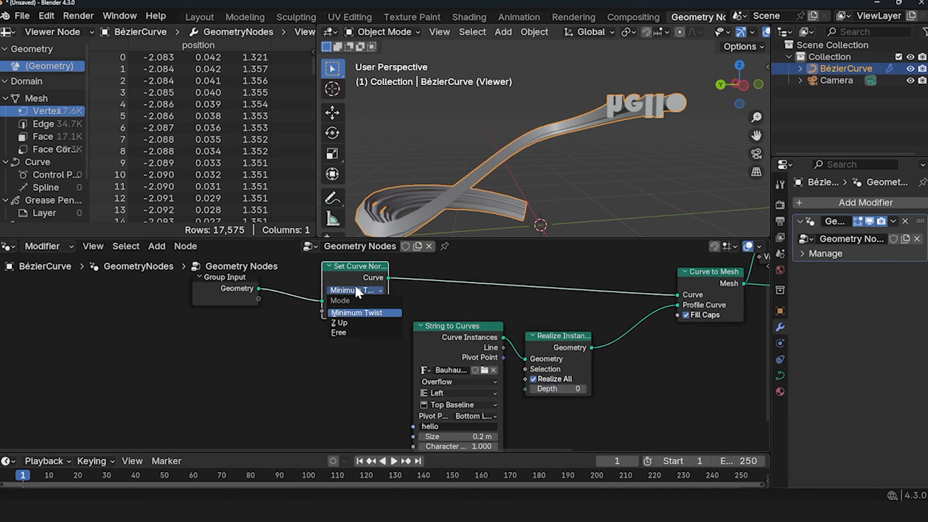
click(358, 322)
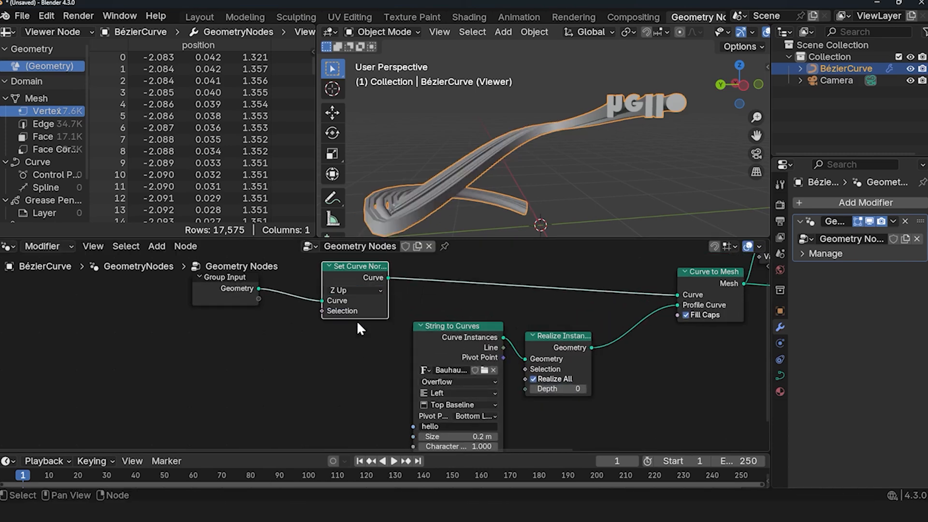
click(370, 292)
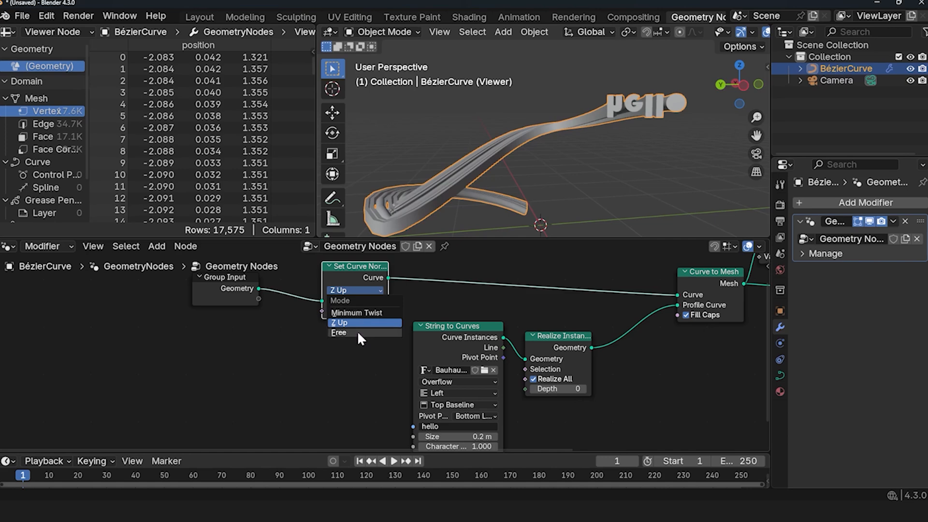
click(358, 332)
middle_drag(529, 180, 572, 116)
Step: Insert a Set Curve Tilt node on the link between Set Curve Normal and Curve to Mesh
middle_drag(477, 317, 491, 364)
key(shift+a)
click(480, 261)
text(tr)
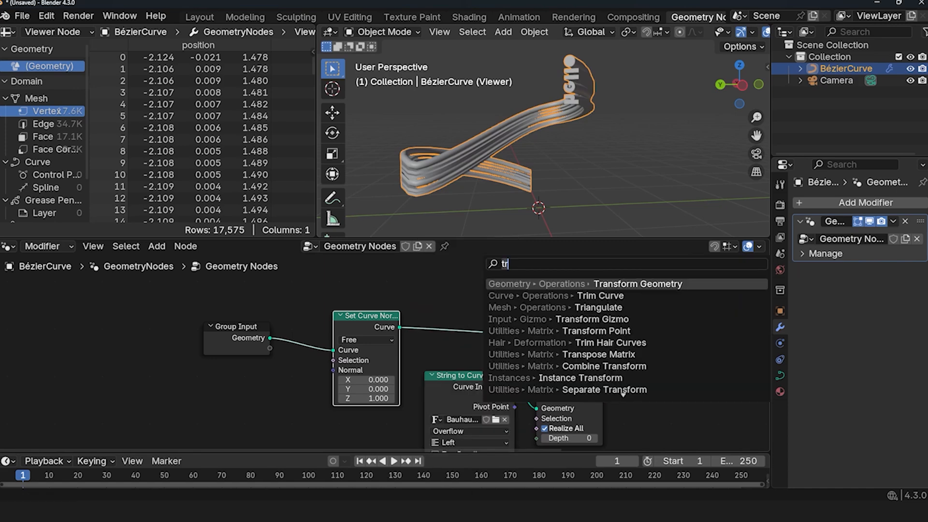
key(BackSpace)
key(BackSpace)
text(set t)
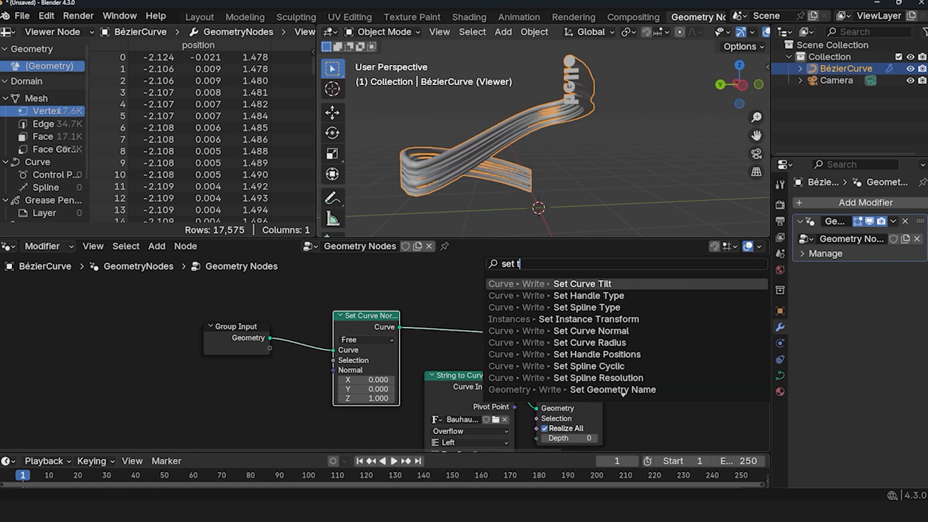
key(Return)
click(443, 334)
Step: Set the Tilt on the Set Curve Tilt node to 104° and inspect the rotated text end
drag(479, 377, 529, 377)
scroll(576, 198, up, 5)
shift+middle_drag(577, 198, 670, 66)
scroll(654, 73, down, 5)
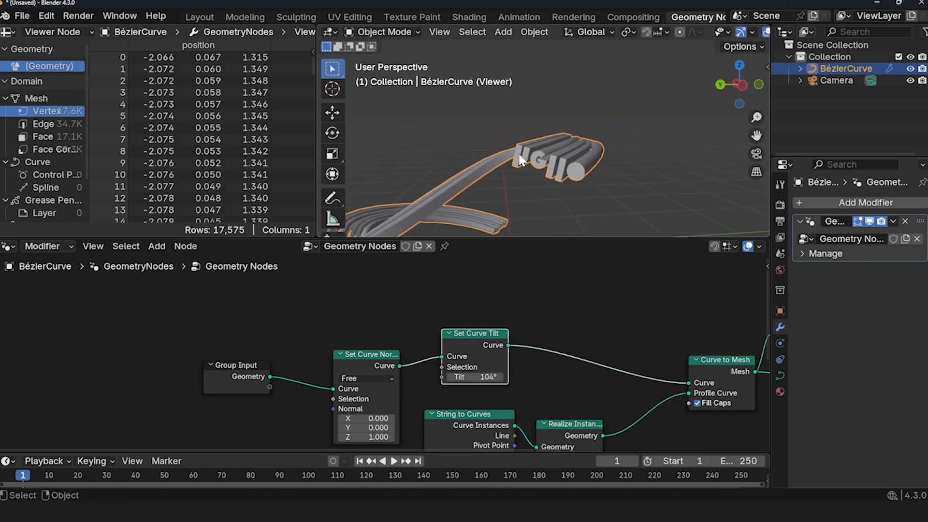
scroll(557, 305, down, 3)
Step: Preview the String to Curves output in the Viewer and examine where the text sits relative to the origin
middle_drag(540, 380, 612, 339)
ctrl+shift+click(546, 363)
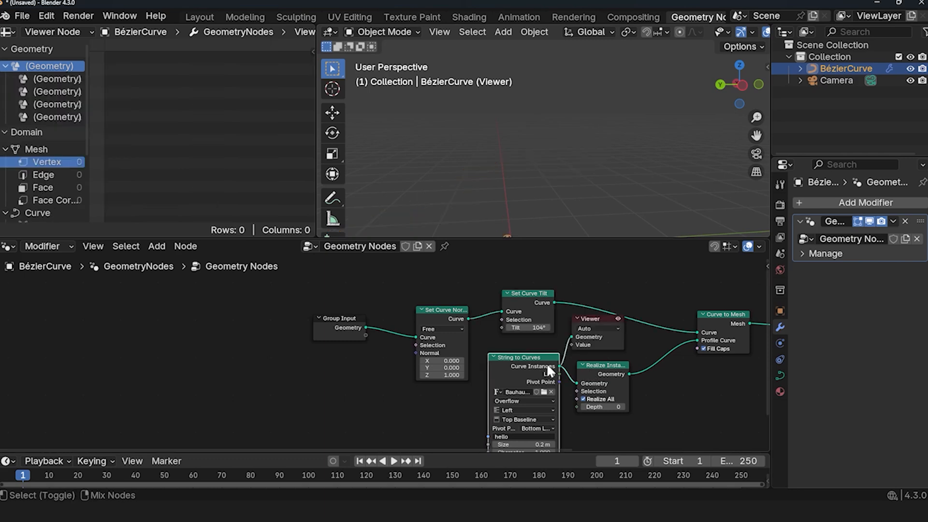
middle_drag(531, 200, 554, 129)
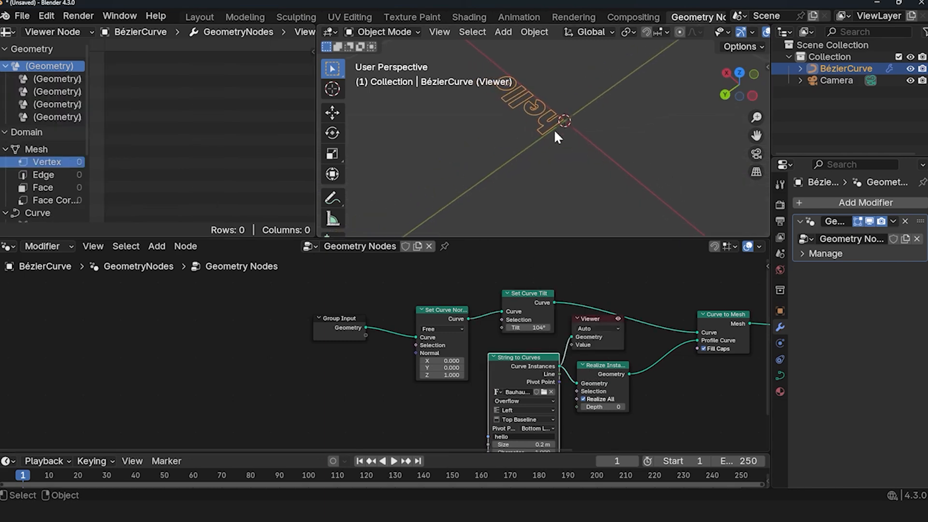
key(r)
key(Escape)
Step: Set the horizontal alignment on the String to Curves node to Center
middle_drag(561, 421, 579, 343)
scroll(570, 340, up, 3)
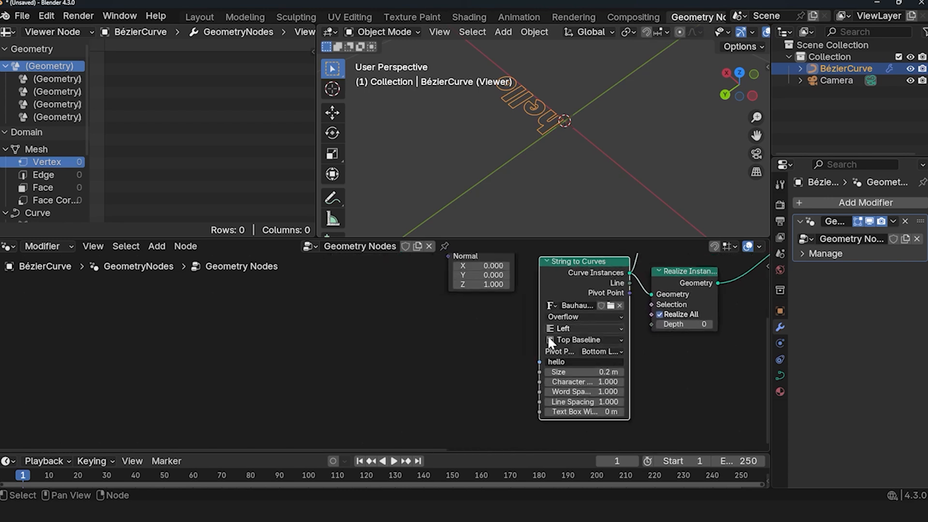
click(563, 328)
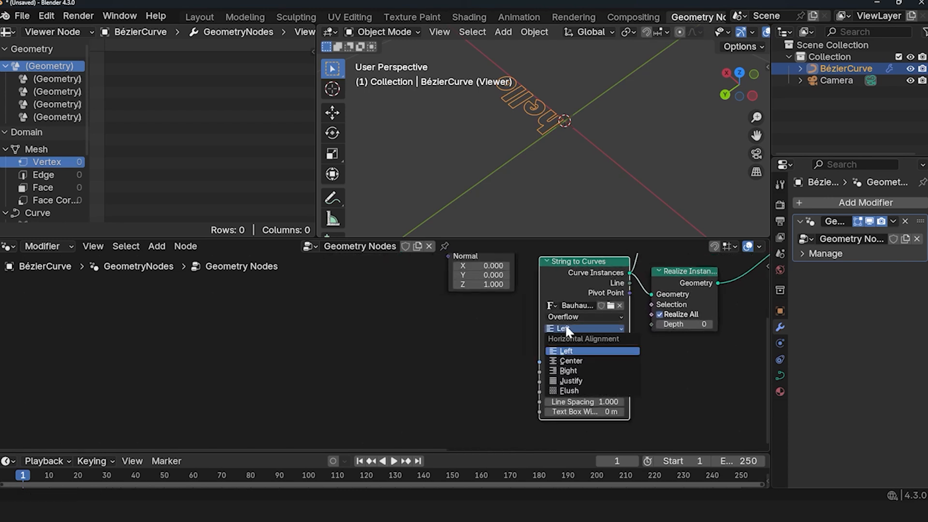
click(582, 360)
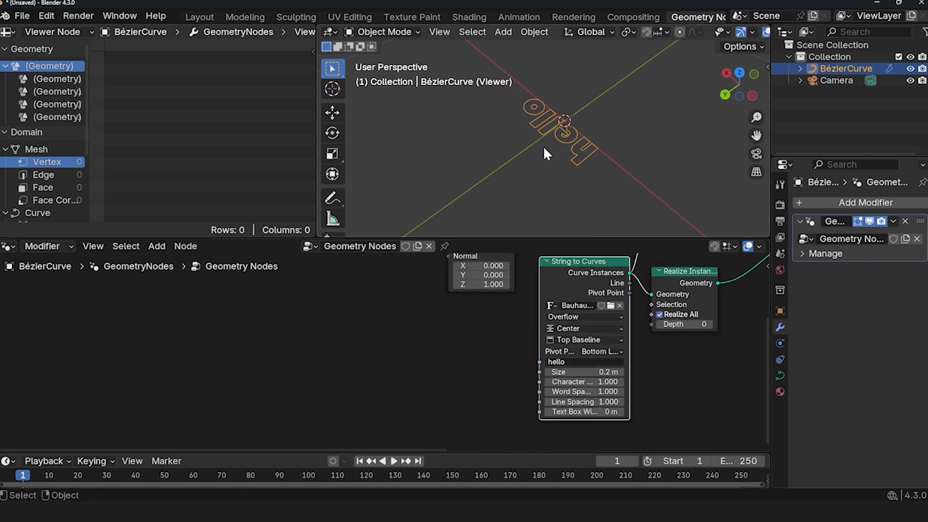
Step: With the Curve to Mesh output in the Viewer, set the curve tilt to -97° and change the text to HELLO
scroll(634, 333, down, 6)
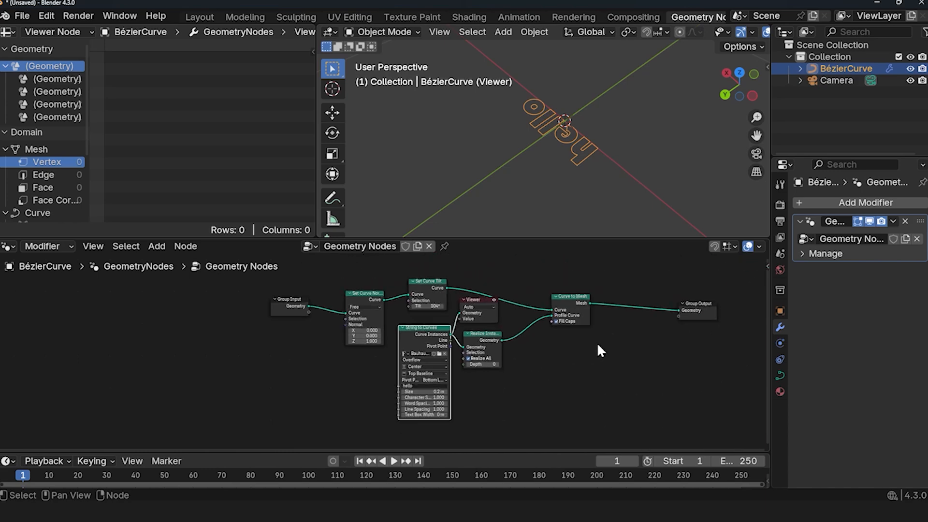
ctrl+shift+click(566, 301)
middle_drag(566, 127, 656, 128)
scroll(473, 317, up, 1)
middle_drag(473, 309, 485, 321)
drag(512, 319, 416, 319)
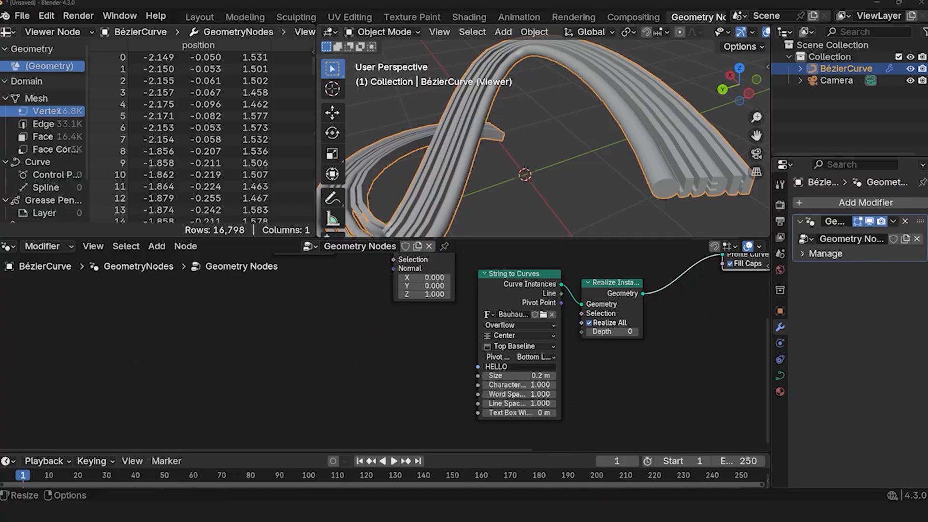
Step: Switch to the Blender Animation Player to view the reference animation, and close the player
key(alt+Tab)
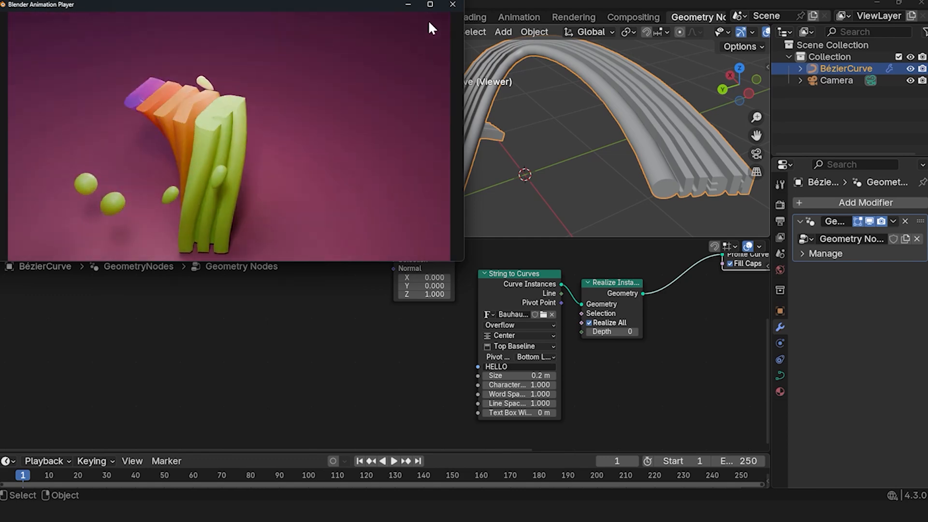
click(452, 4)
key(Home)
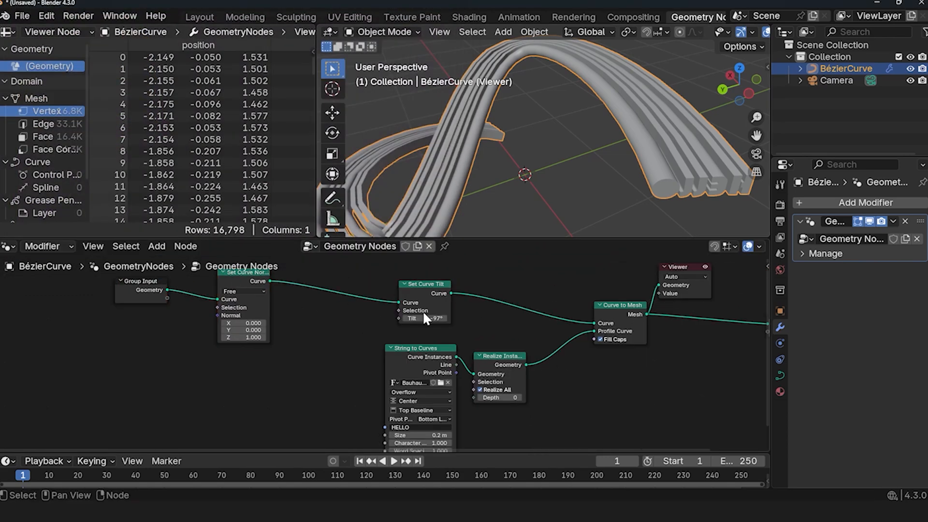
Step: Add a Spline Parameter node and connect its Factor output to the Tilt input of Set Curve Tilt
drag(425, 318, 488, 317)
key(ctrl+z)
middle_drag(339, 344, 509, 311)
key(shift+a)
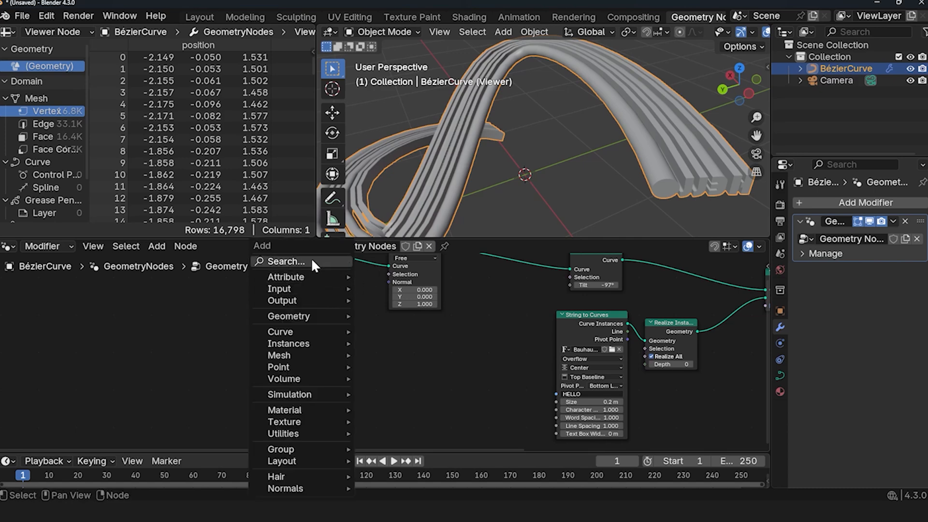
click(311, 259)
click(262, 314)
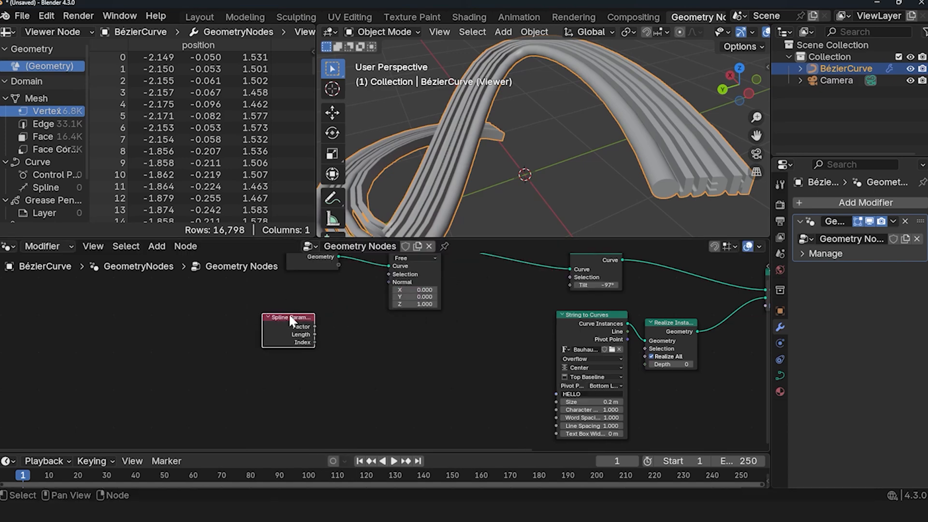
drag(290, 319, 571, 285)
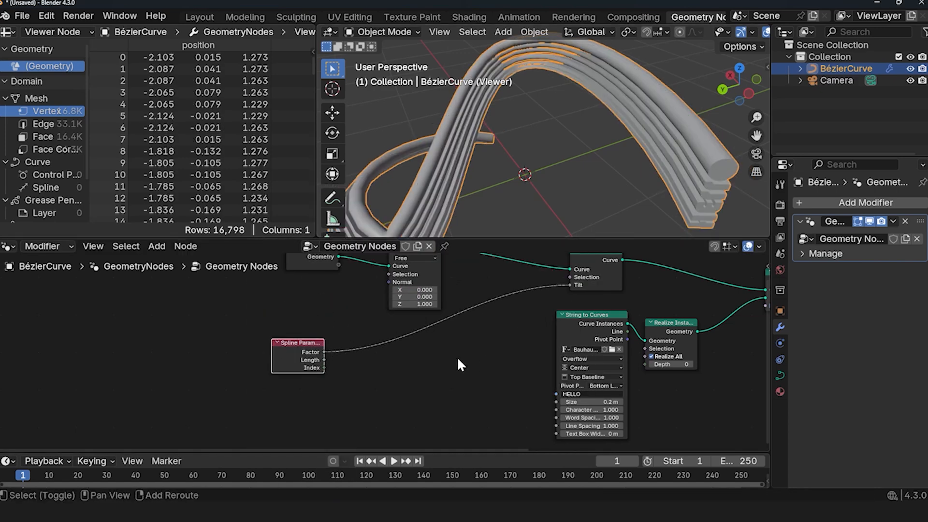
Step: Insert a Math node between Spline Parameter and Set Curve Tilt, set to Multiply with a value of 28.7
key(shift+a)
click(426, 261)
text(Math)
key(Return)
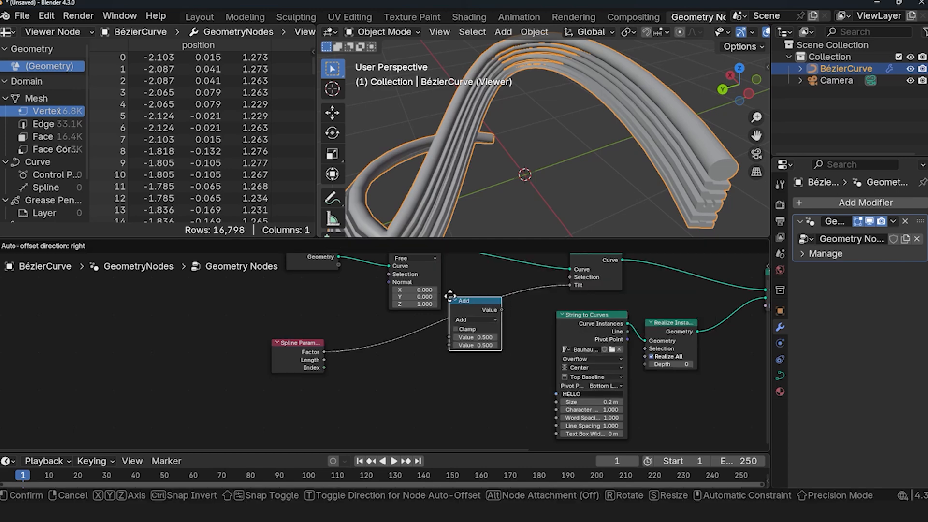
click(452, 294)
click(476, 318)
click(477, 350)
drag(476, 345, 546, 344)
Step: Annotate two crossing strokes over the front end of the extruded text in the viewport
middle_drag(598, 136, 587, 112)
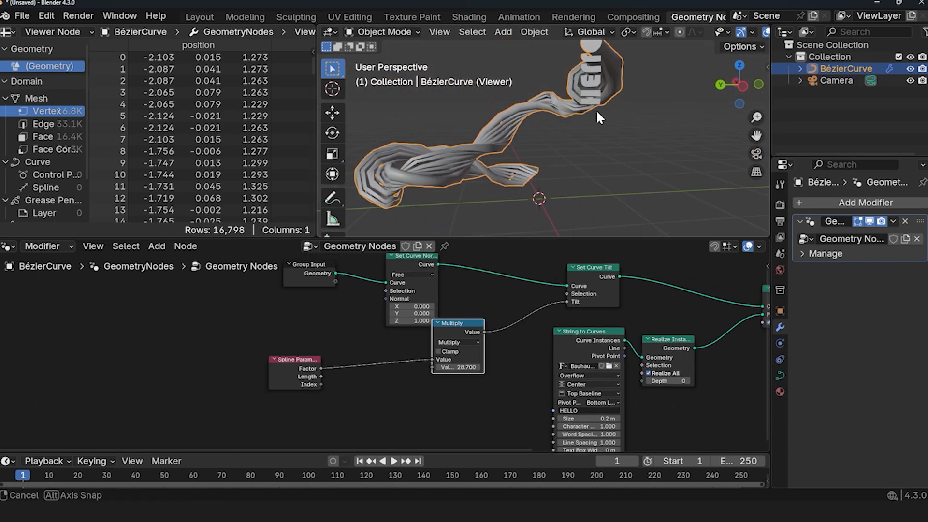
middle_drag(596, 109, 329, 206)
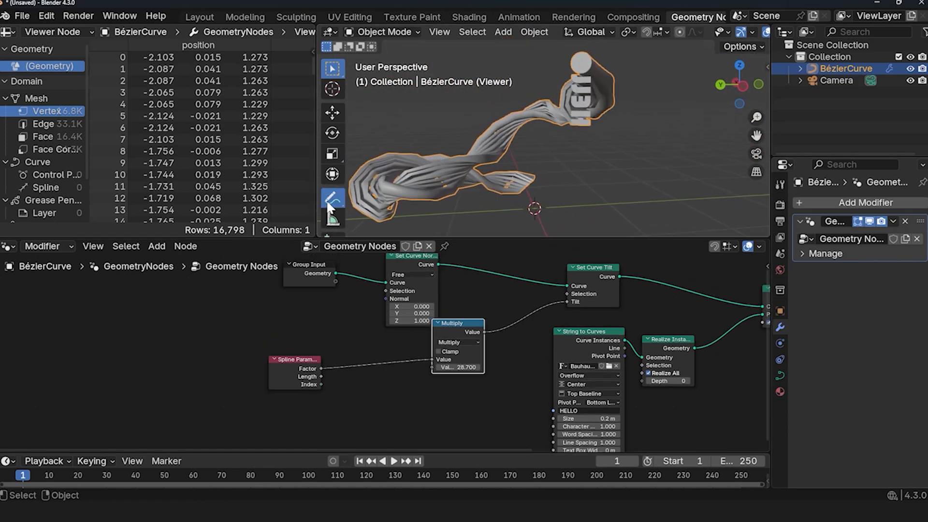
click(332, 199)
drag(582, 116, 597, 60)
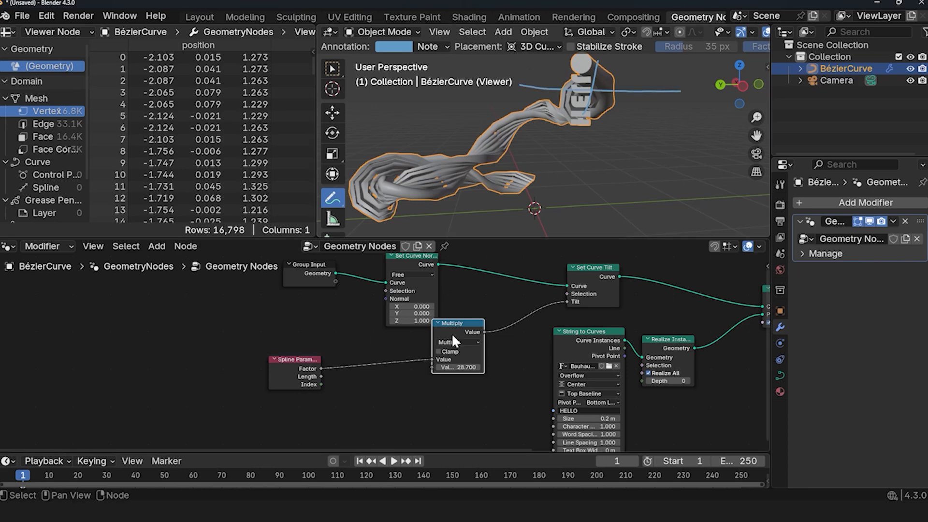
Step: Shift the Multiply node back and insert a duplicate of it before the Set Curve Tilt node
drag(465, 325, 399, 347)
key(shift+d)
click(471, 328)
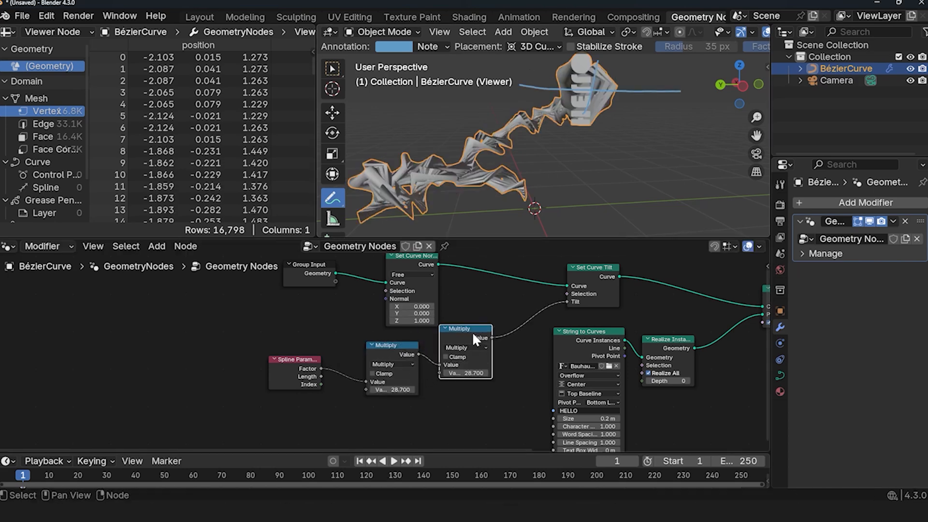
Step: Change the duplicated Math node to Add with a value of 1.52, and activate the Move tool in the viewport
click(474, 346)
click(466, 371)
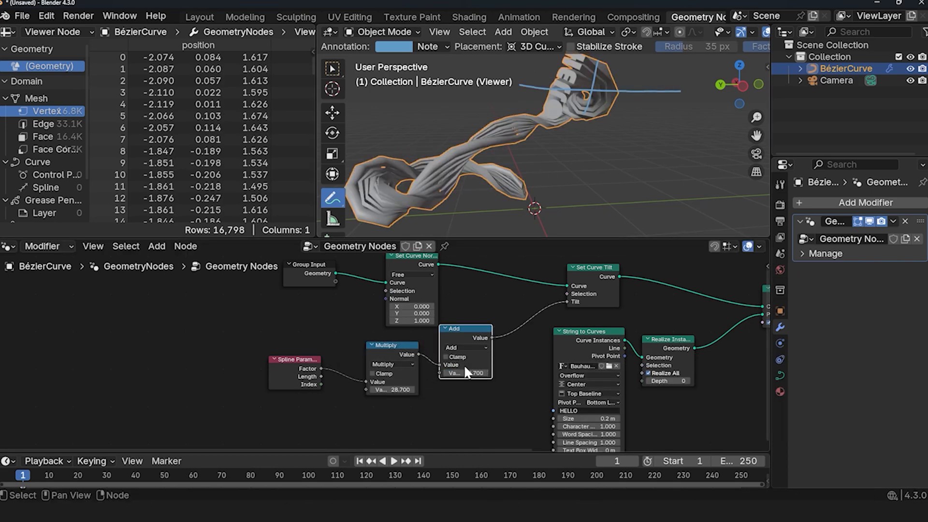
text(1)
key(Return)
mouse_move(470, 375)
shift+mouse_down()
mouse_move(491, 374)
mouse_move(437, 374)
mouse_move(482, 375)
shift+mouse_up()
middle_drag(546, 126, 628, 127)
click(332, 114)
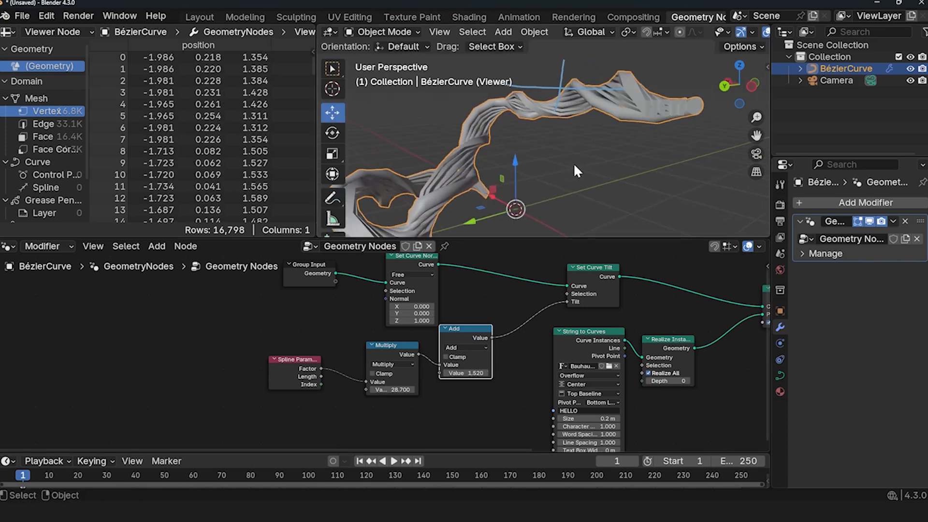
middle_drag(569, 165, 610, 167)
Step: Try a Resample Curve node with an adjusted count between Set Curve Normal and Set Curve Tilt, and remove it
middle_drag(467, 322, 485, 337)
key(shift+a)
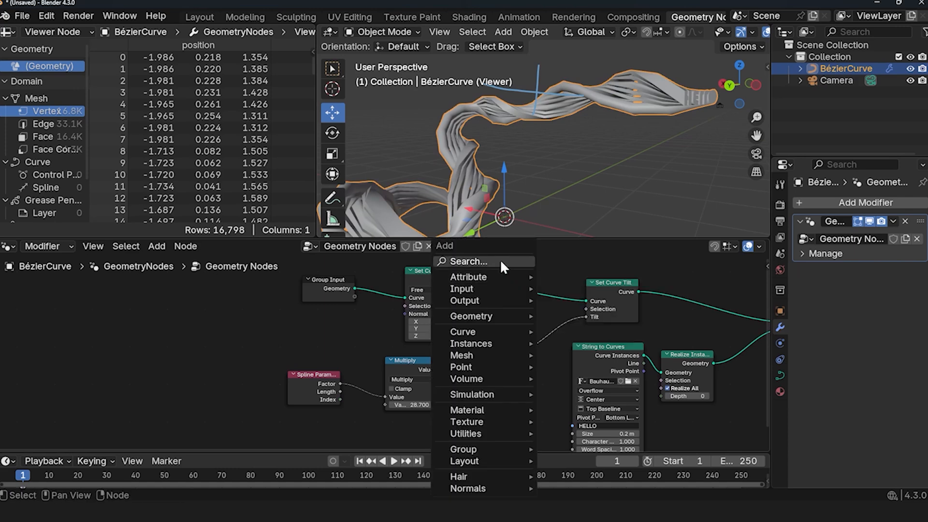
click(499, 259)
text(resa)
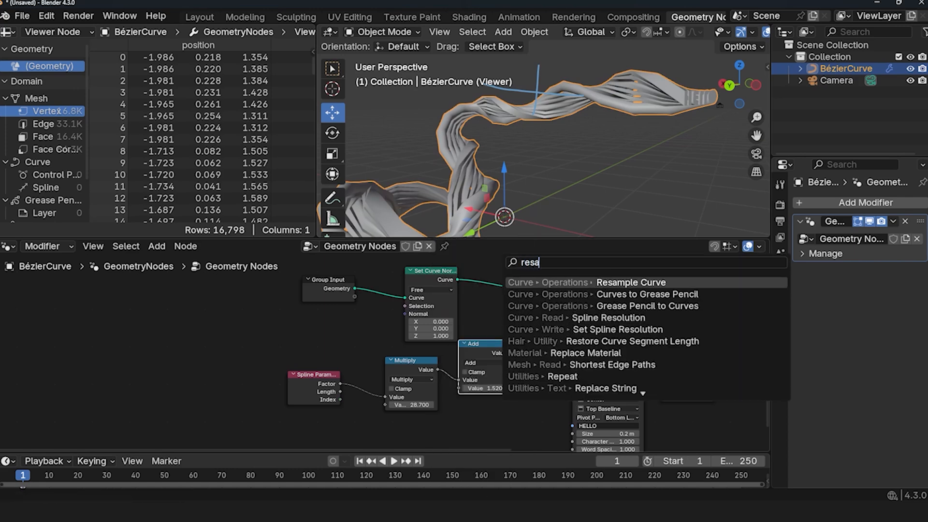
key(Return)
click(485, 289)
drag(507, 313, 575, 313)
middle_drag(616, 158, 614, 170)
key(ctrl+x)
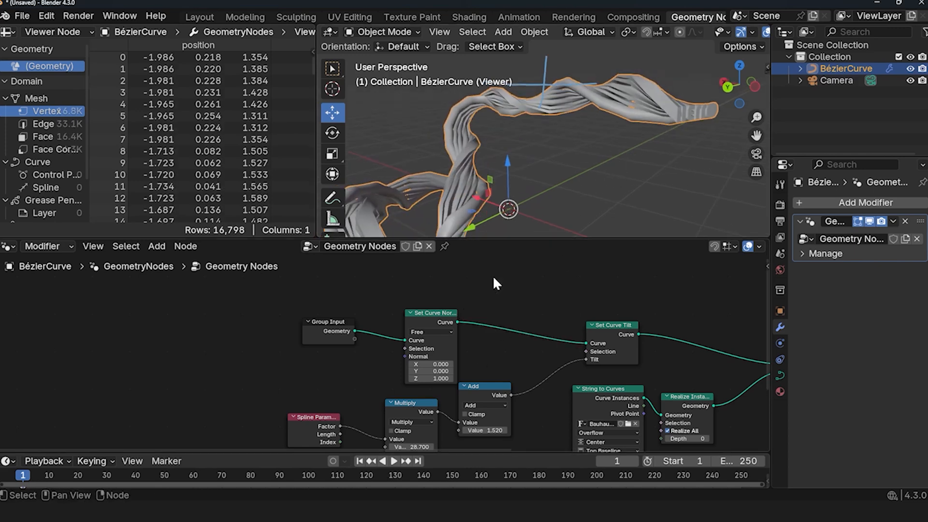
Step: Insert a Set Spline Type node between Set Curve Normal and Set Curve Tilt and set its type to Bézier
key(shift+a)
click(491, 263)
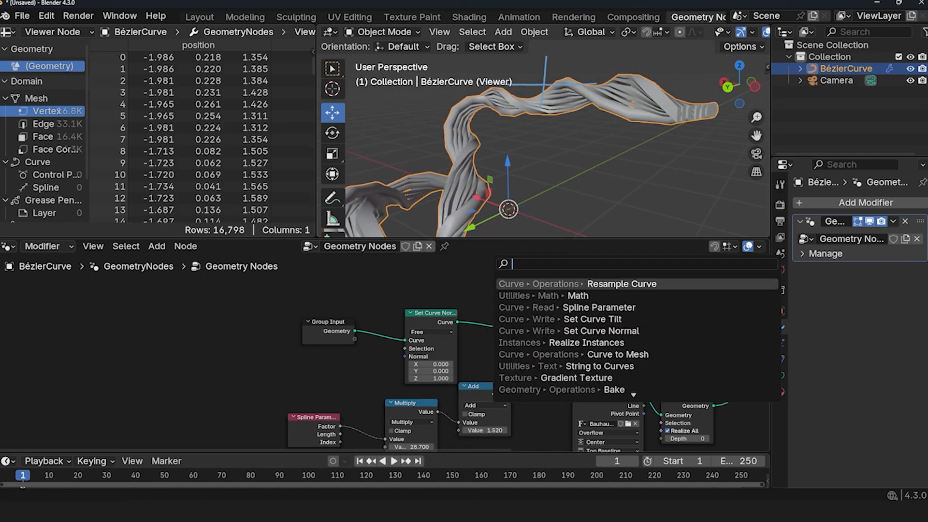
text(ty)
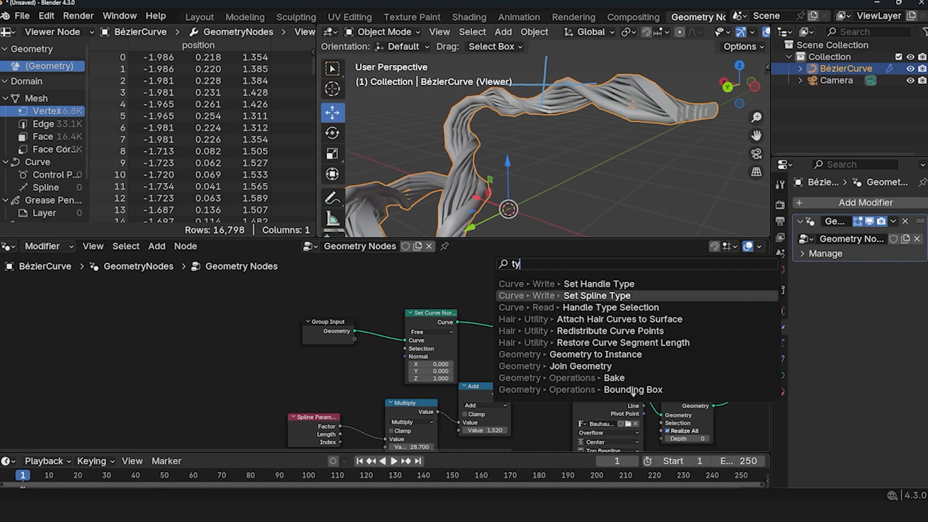
click(506, 295)
click(485, 315)
scroll(561, 308, up, 3)
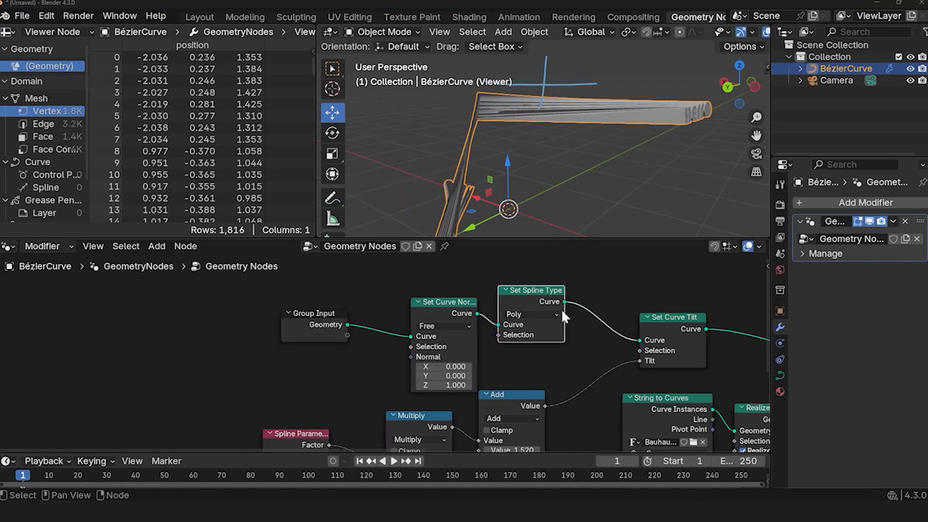
click(561, 308)
click(549, 357)
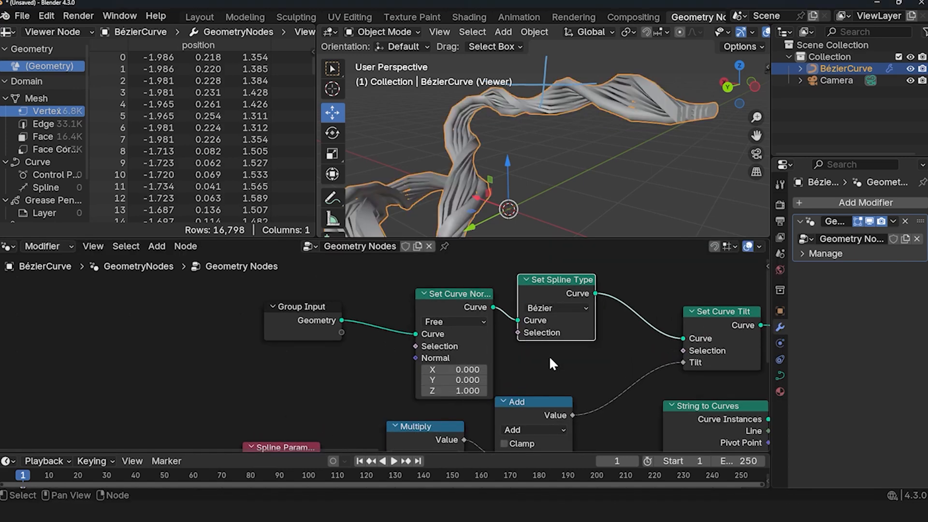